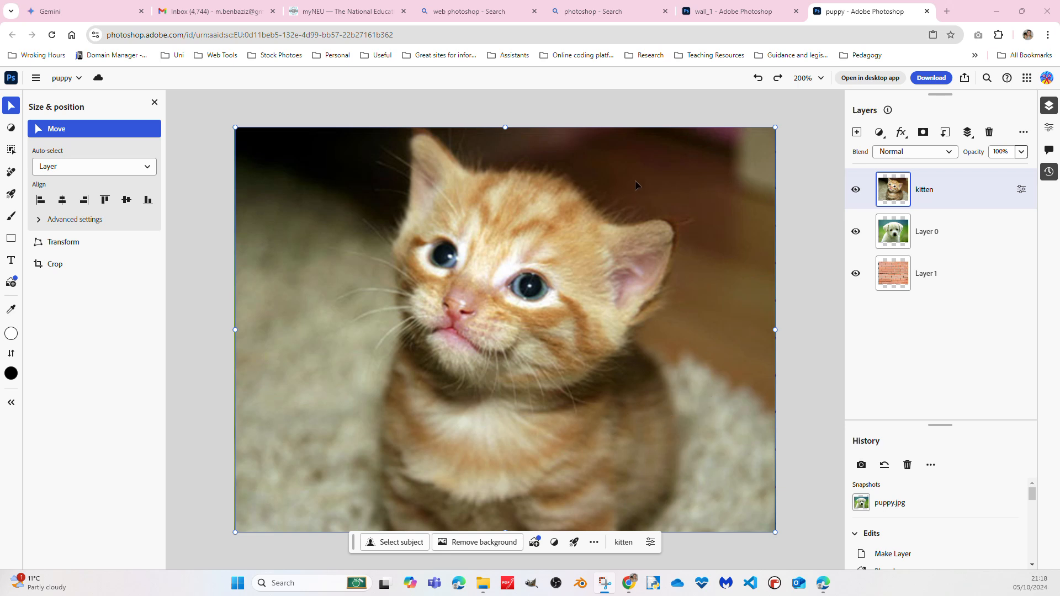
# Select the entire kitten layer in the puppy document and copy it
pyautogui.click(36, 80)
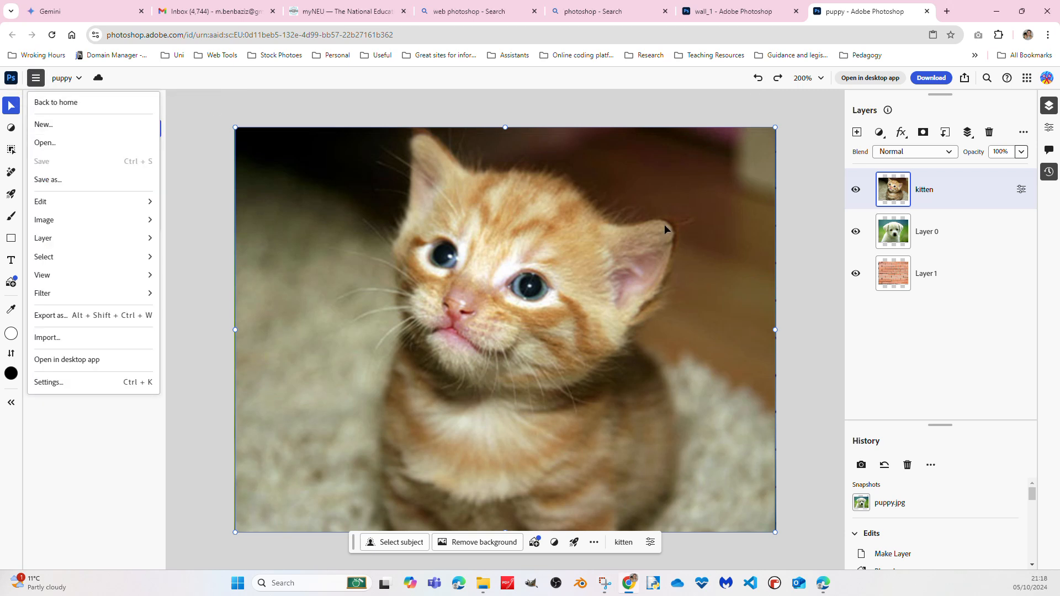
pyautogui.click(621, 236)
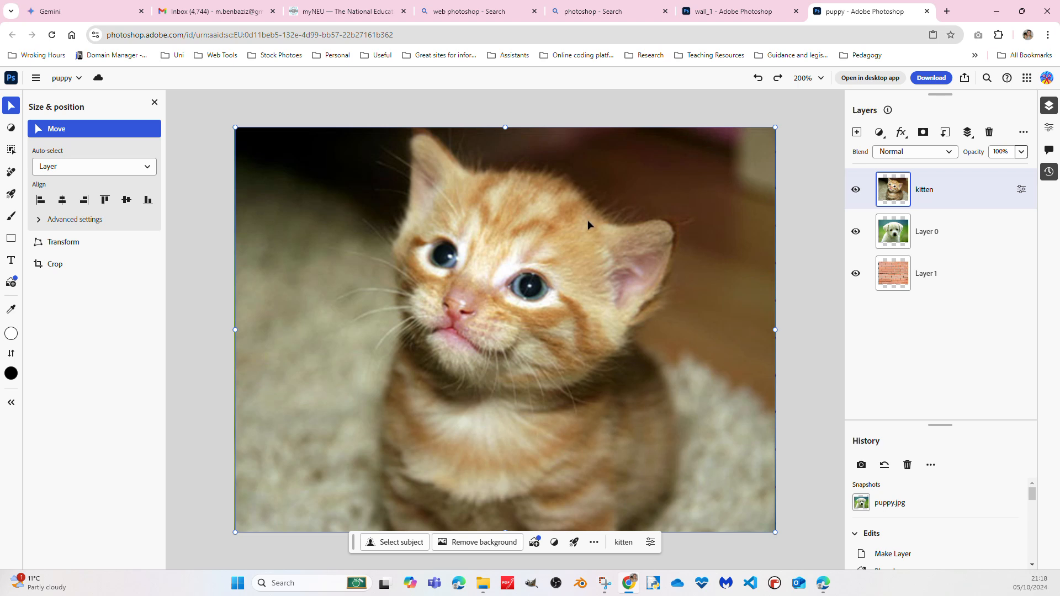
pyautogui.rightClick(959, 196)
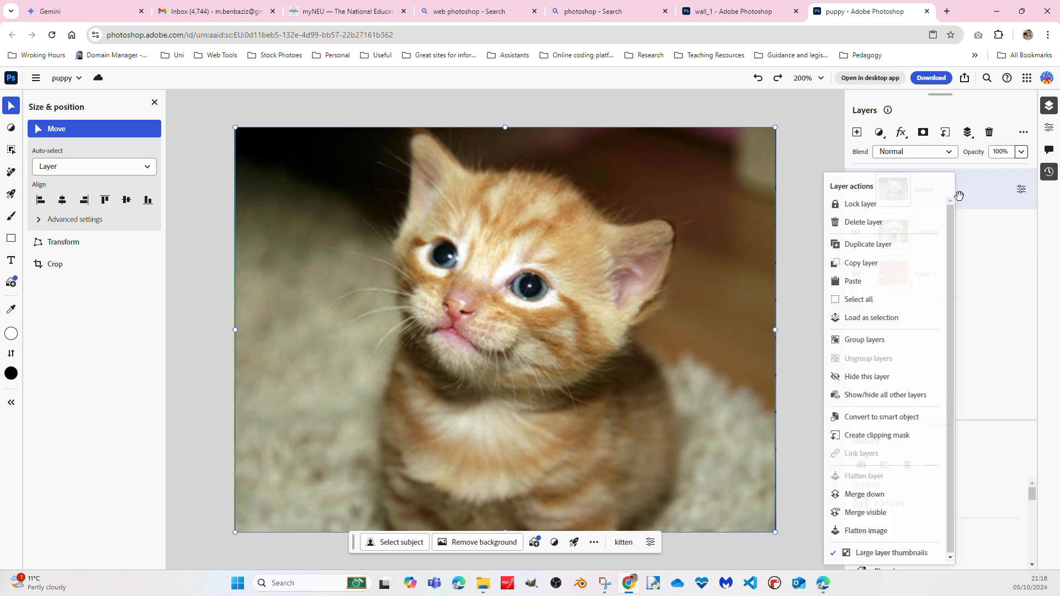
pyautogui.click(876, 298)
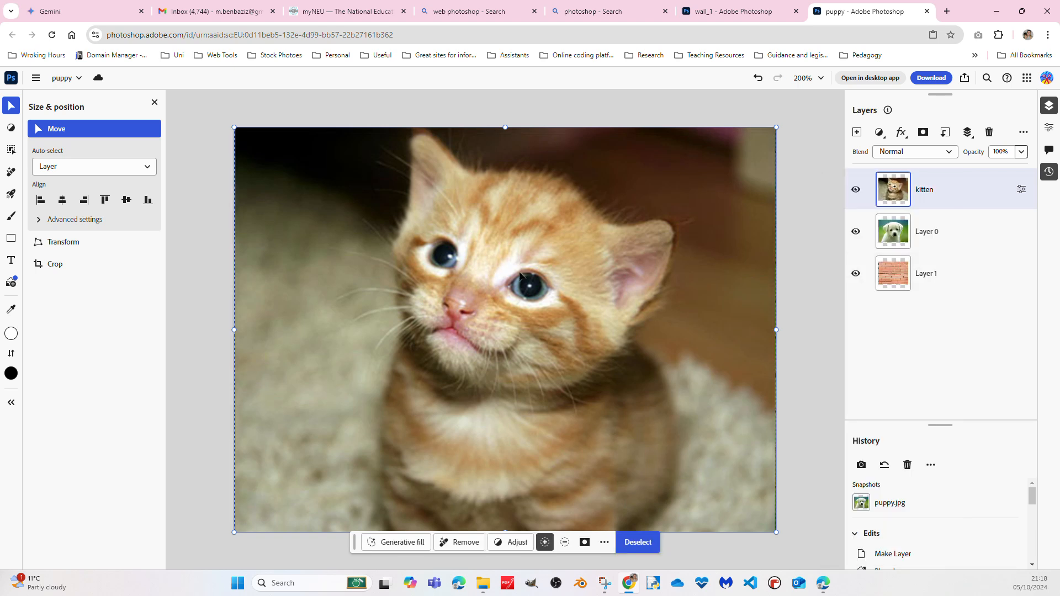
pyautogui.rightClick(579, 253)
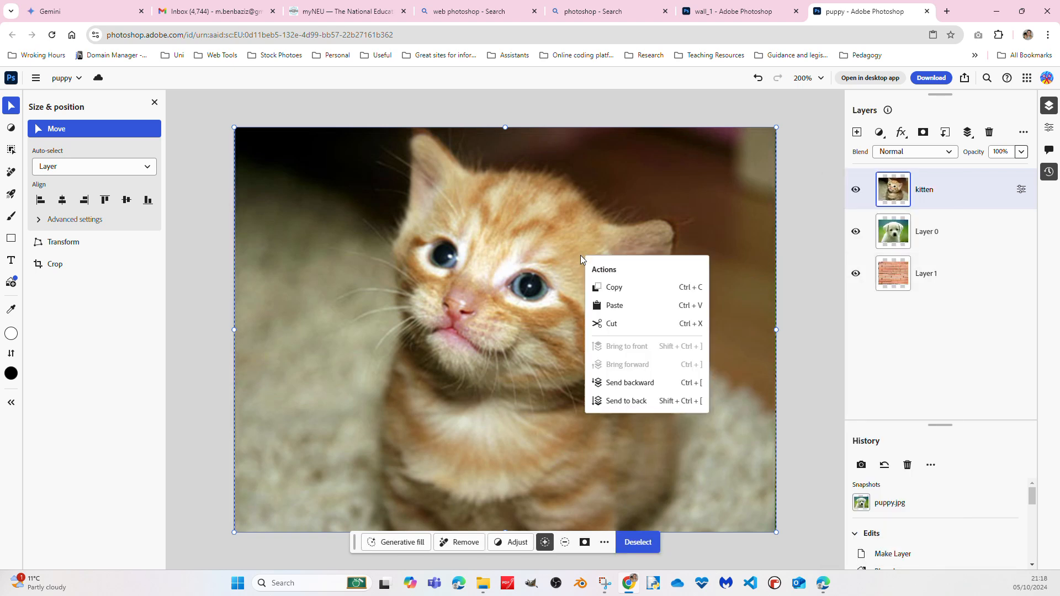
pyautogui.click(631, 288)
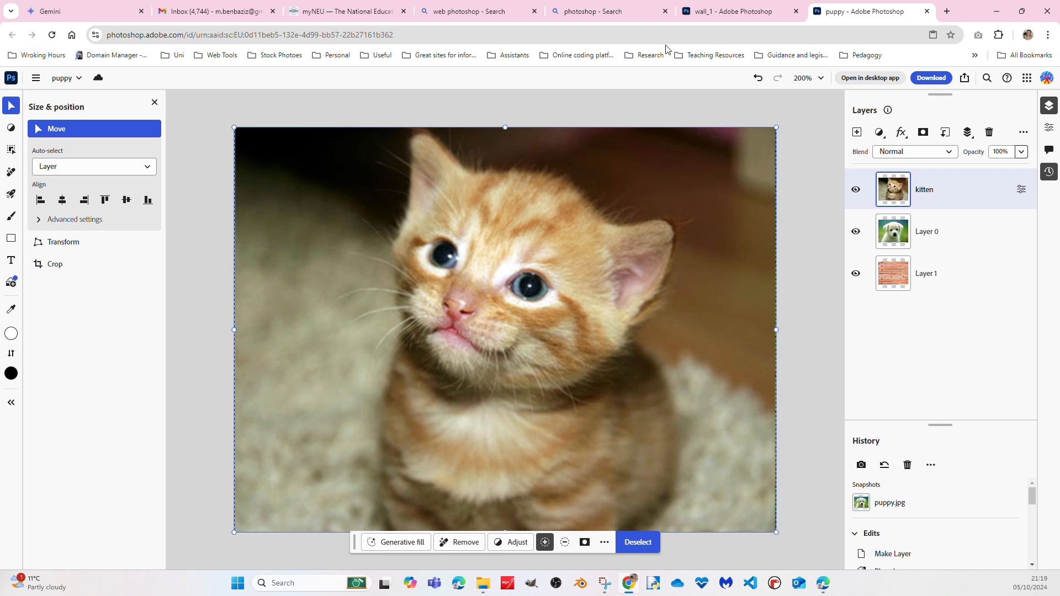
# Switch to the wall_1 document, add a new layer and paste the copied kitten image into it
pyautogui.click(726, 11)
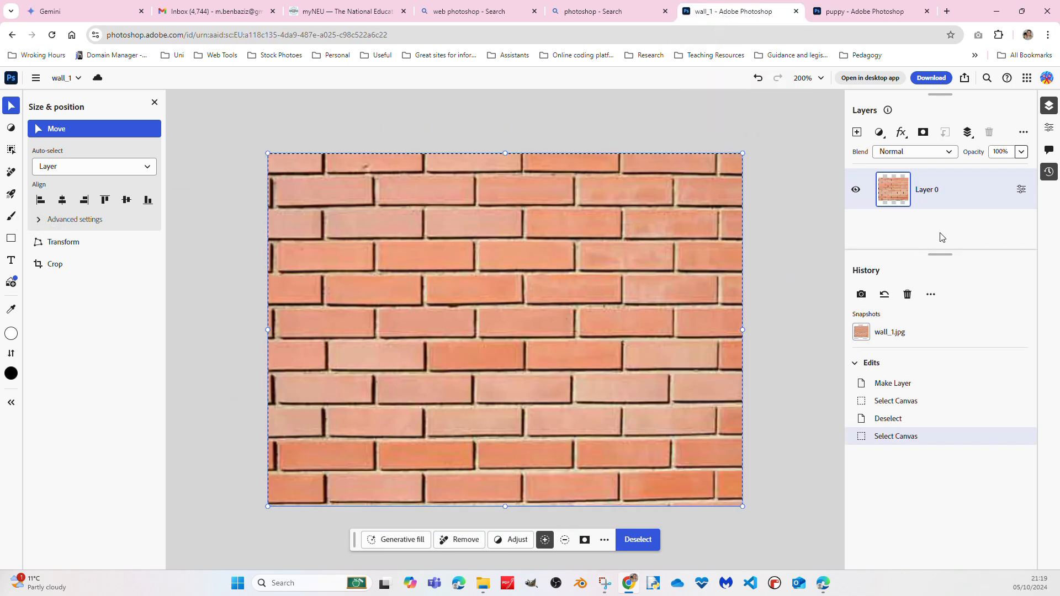
pyautogui.click(857, 134)
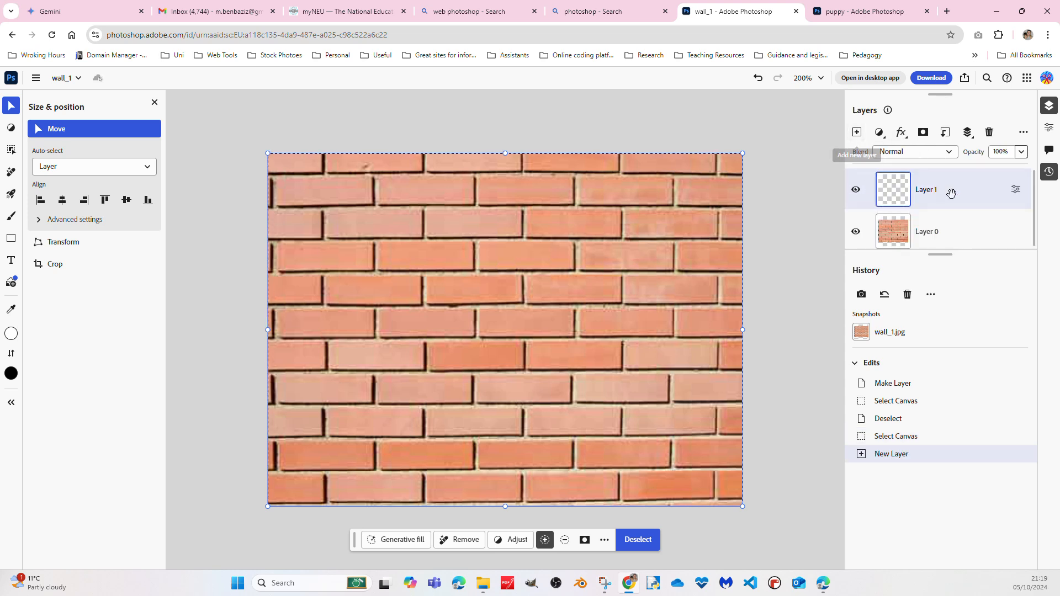
pyautogui.rightClick(645, 244)
pyautogui.click(692, 295)
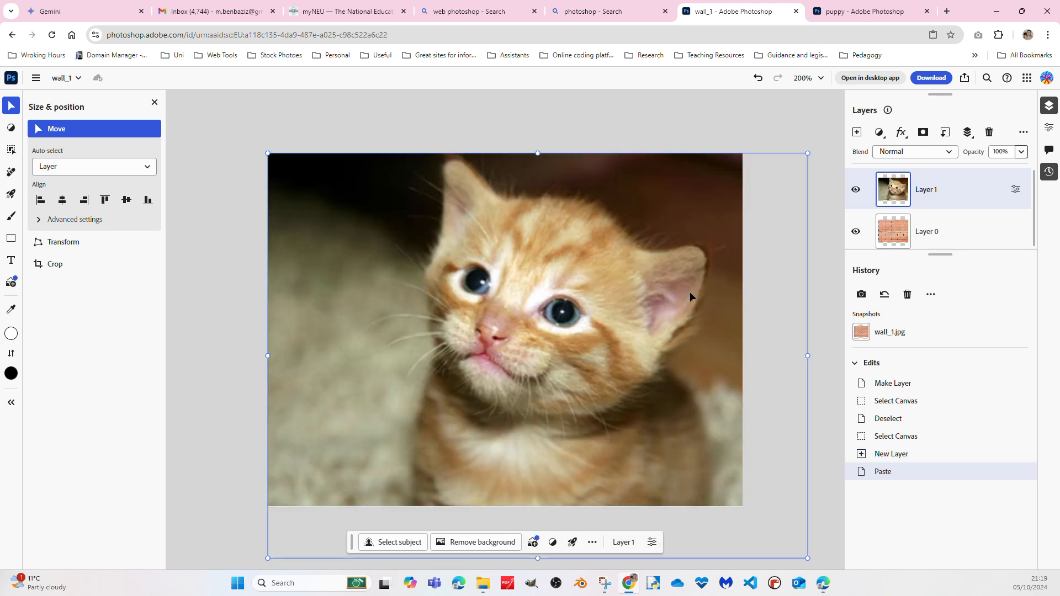
# Scale the pasted kitten layer to 430 wide by 320 high to fit the canvas, and select Layer 0
pyautogui.moveTo(805, 557); pyautogui.dragTo(750, 496)
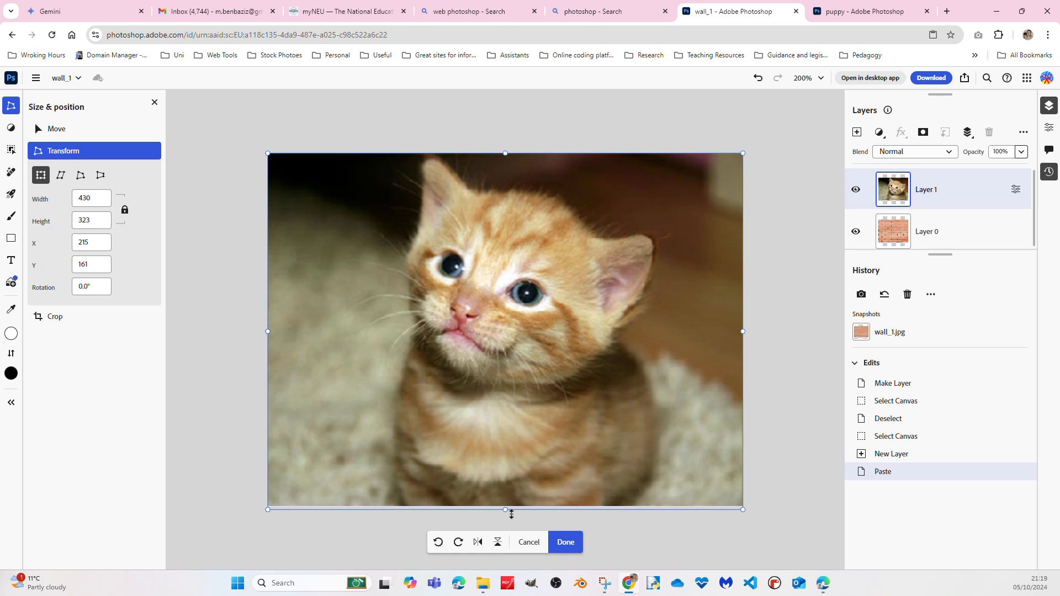
pyautogui.moveTo(511, 514); pyautogui.dragTo(508, 498)
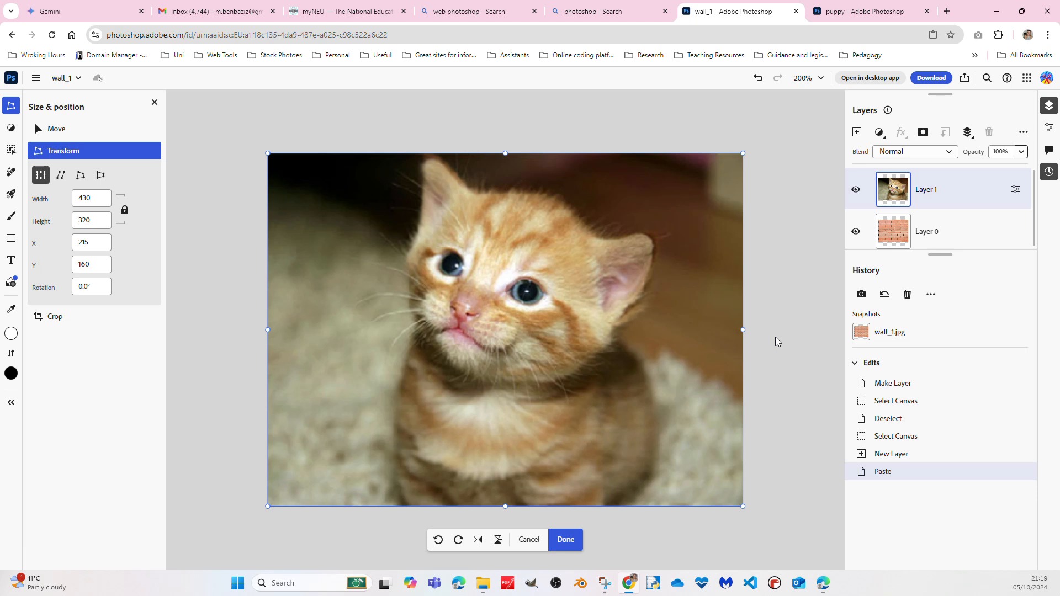
pyautogui.click(37, 79)
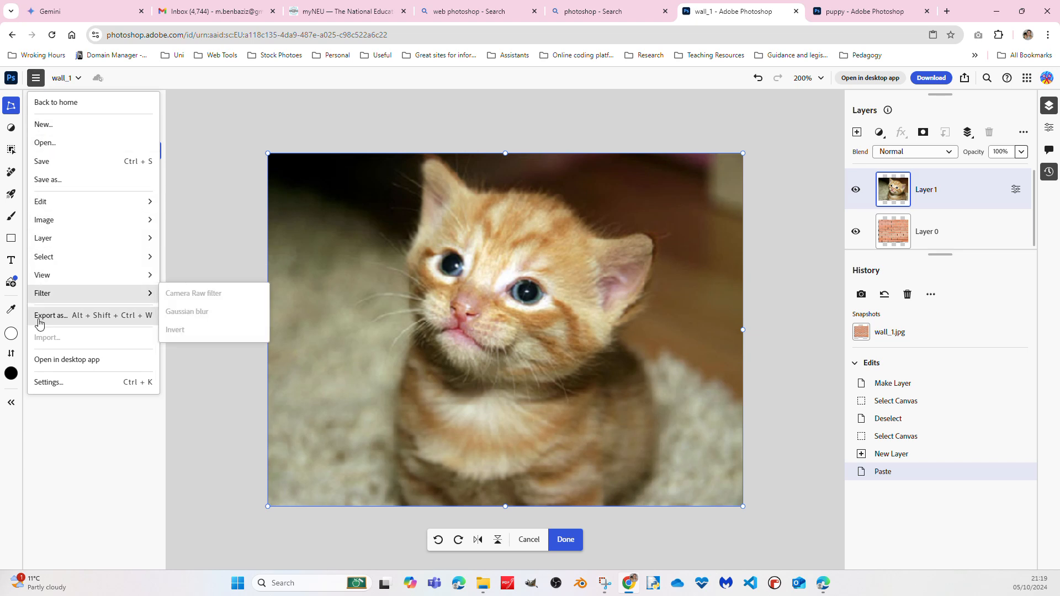
pyautogui.click(995, 233)
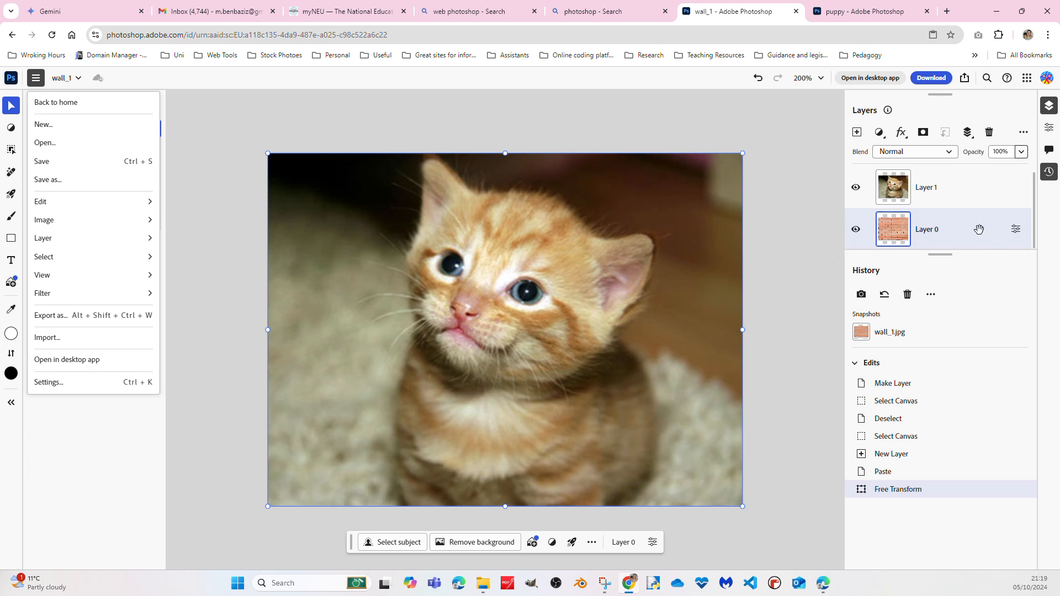
# Import the puppy image from the computer's Downloads folder and place it above Layer 0
pyautogui.click(72, 345)
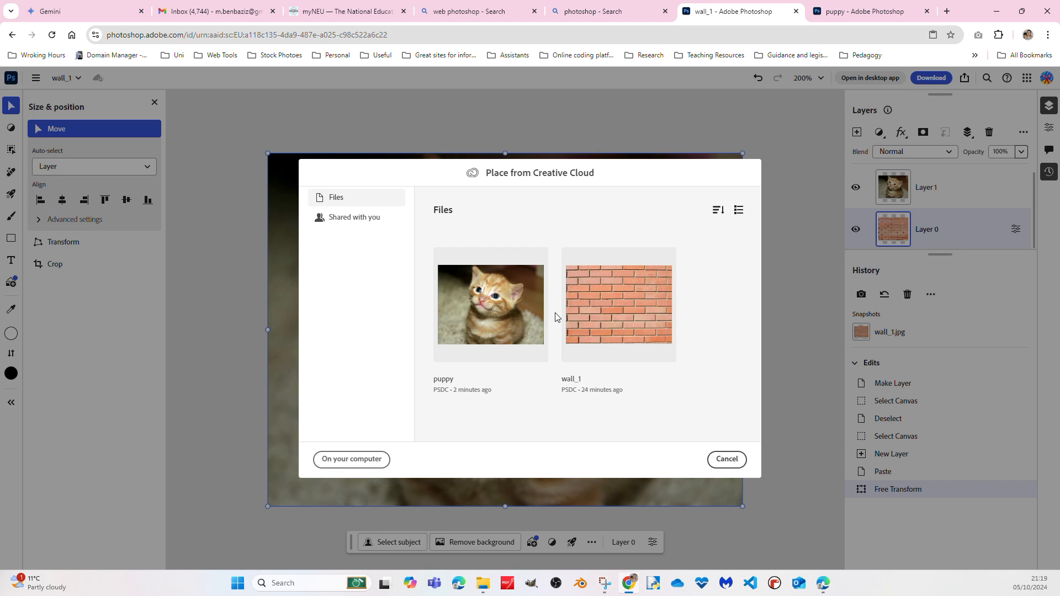
pyautogui.click(354, 460)
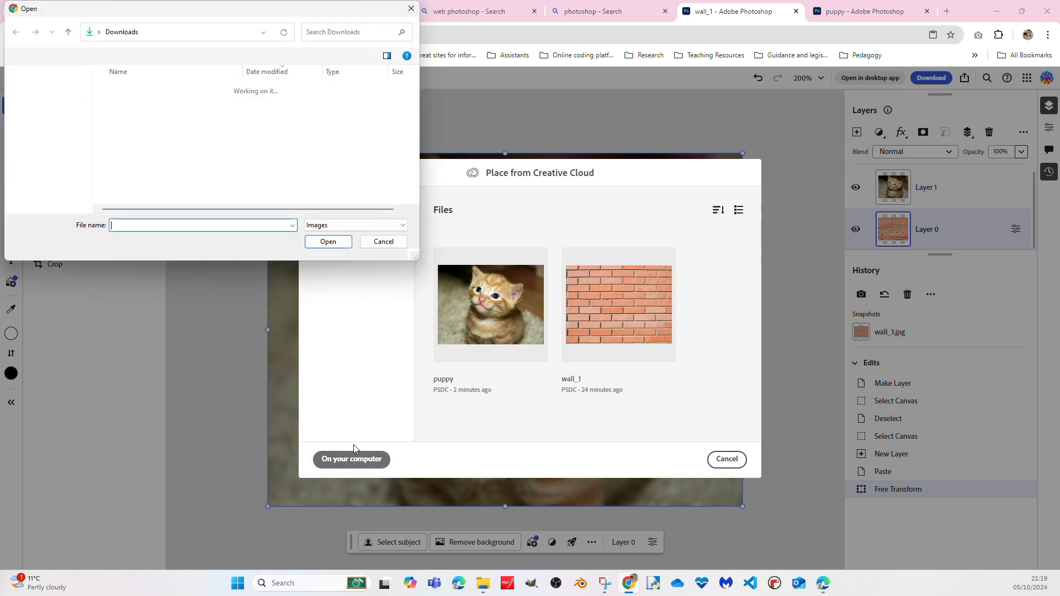
pyautogui.click(123, 118)
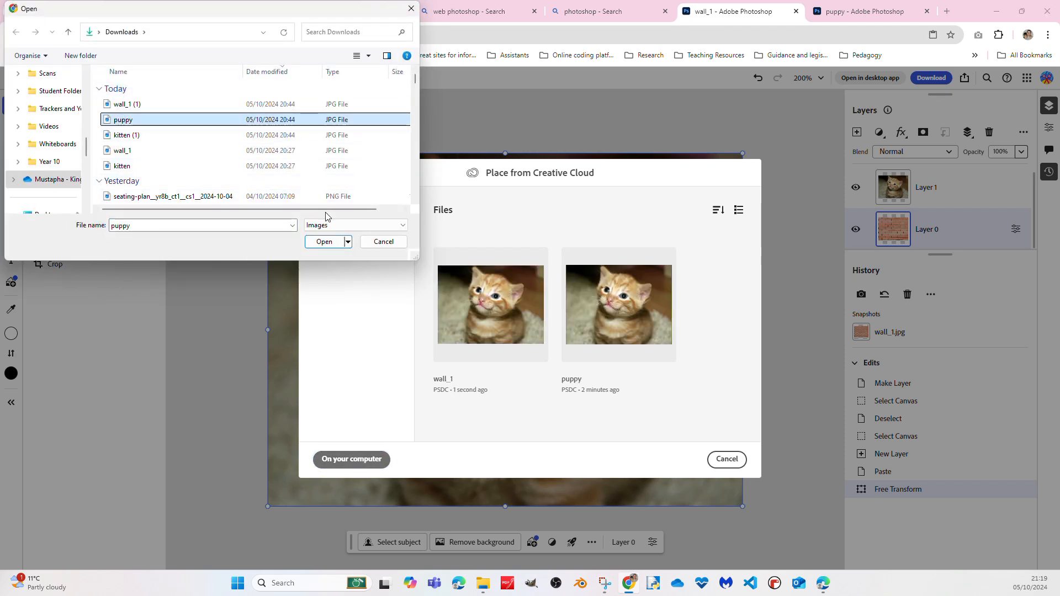
pyautogui.click(325, 242)
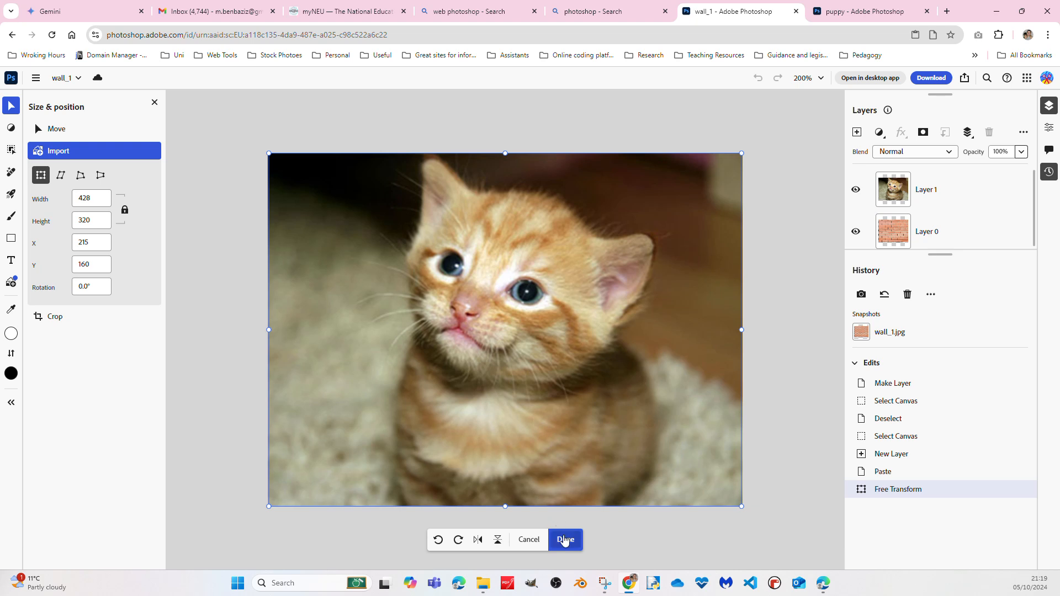
pyautogui.click(565, 544)
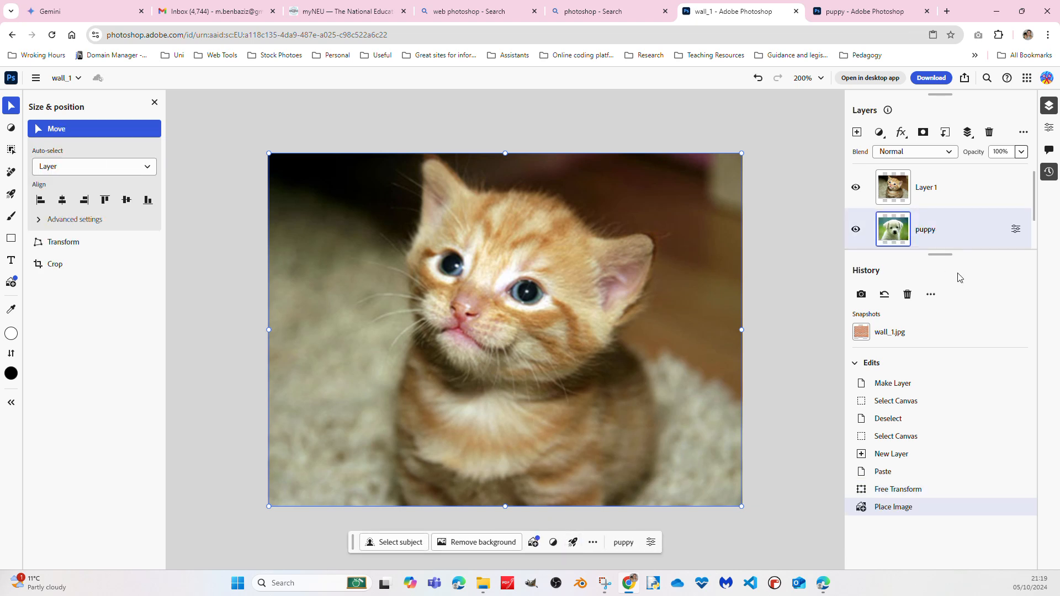
# Move the puppy layer above Layer 1 to the top of the layer stack
pyautogui.moveTo(953, 222); pyautogui.dragTo(961, 182)
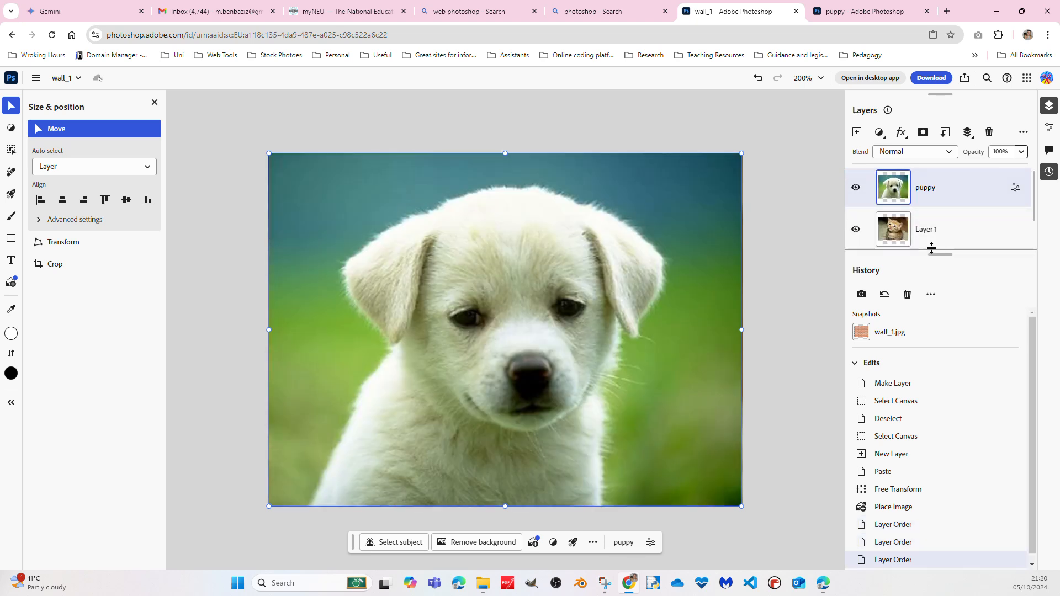
pyautogui.scroll(-2, 945, 232)
pyautogui.scroll(2, 945, 232)
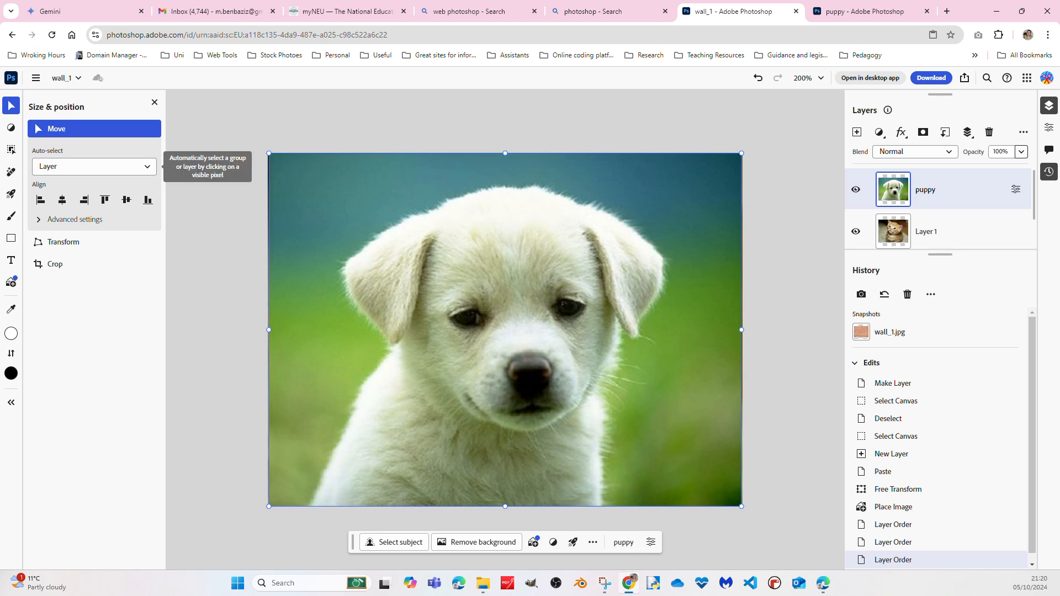
# Try to stretch the puppy layer to the canvas's left edge with Free Transform, and return to the Move tool
pyautogui.click(36, 79)
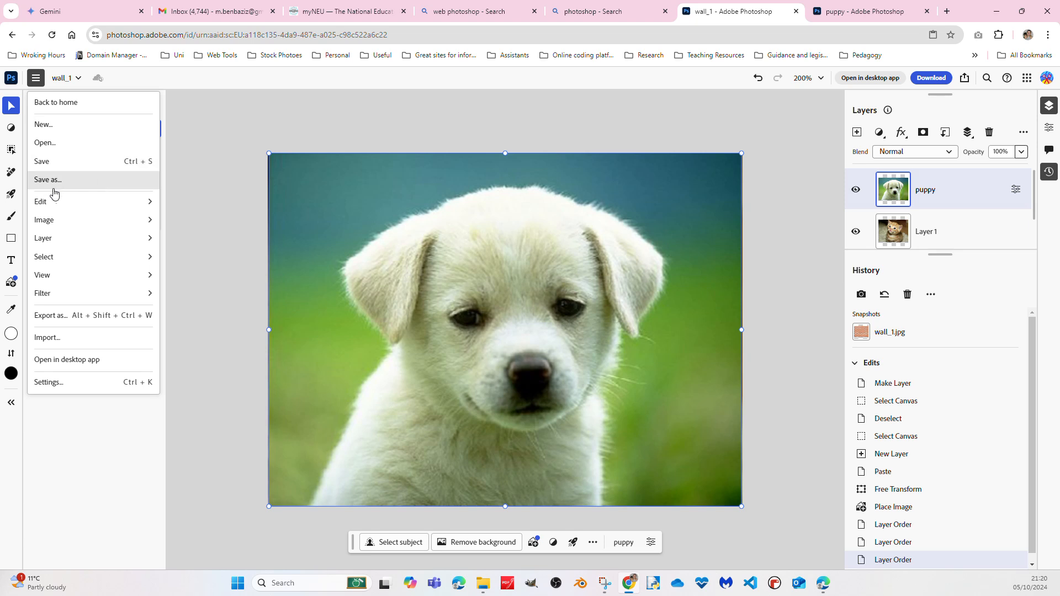
pyautogui.moveTo(60, 206)
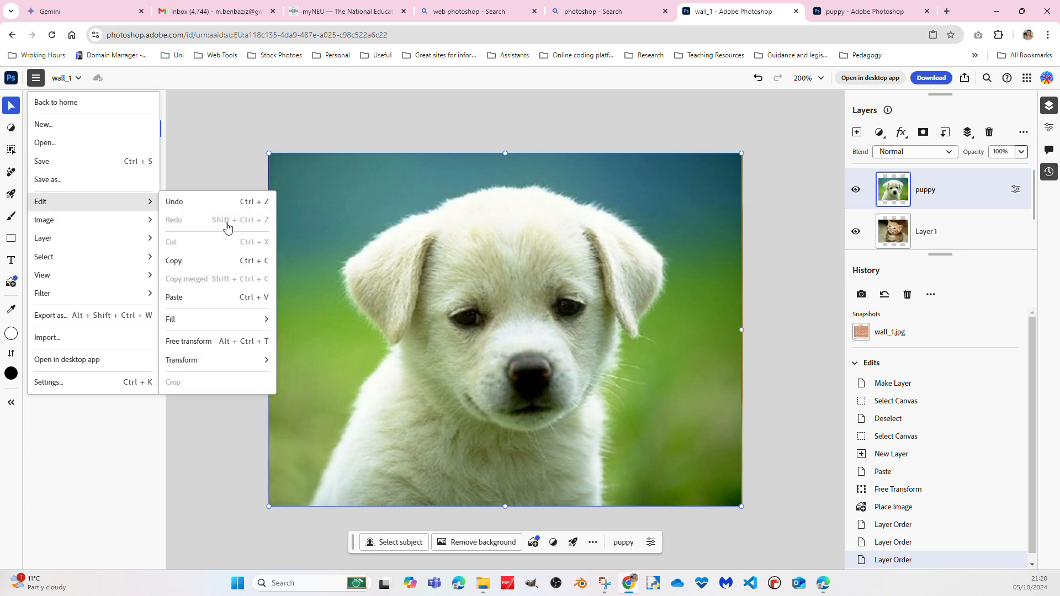
pyautogui.moveTo(214, 363)
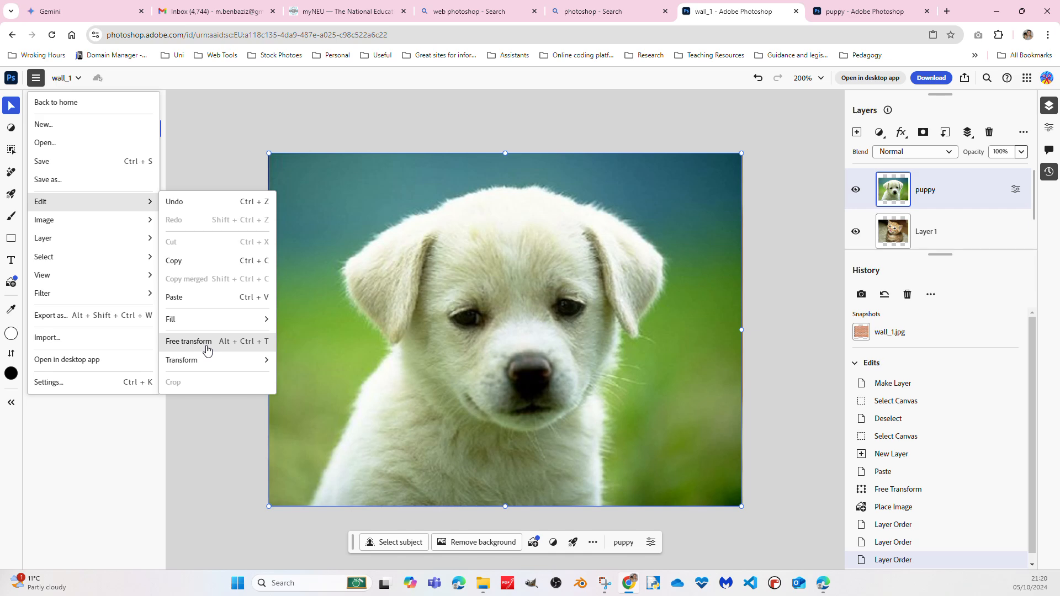
pyautogui.click(208, 351)
pyautogui.moveTo(267, 154)
pyautogui.mouseDown()
pyautogui.moveTo(371, 228)
pyautogui.moveTo(330, 186)
pyautogui.moveTo(384, 243)
pyautogui.moveTo(253, 144)
pyautogui.moveTo(263, 157)
pyautogui.mouseUp()
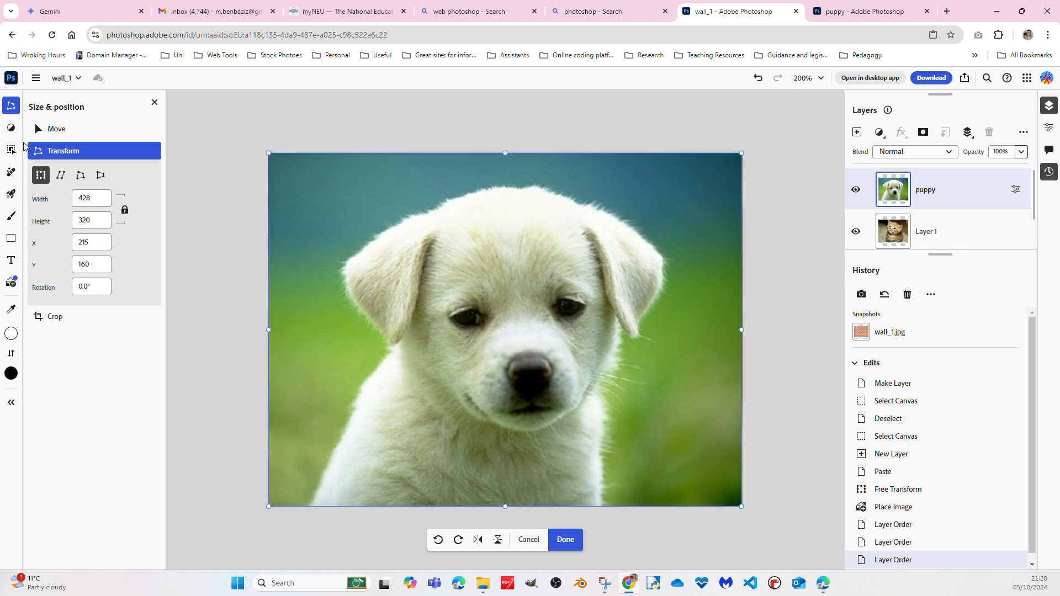
pyautogui.click(44, 130)
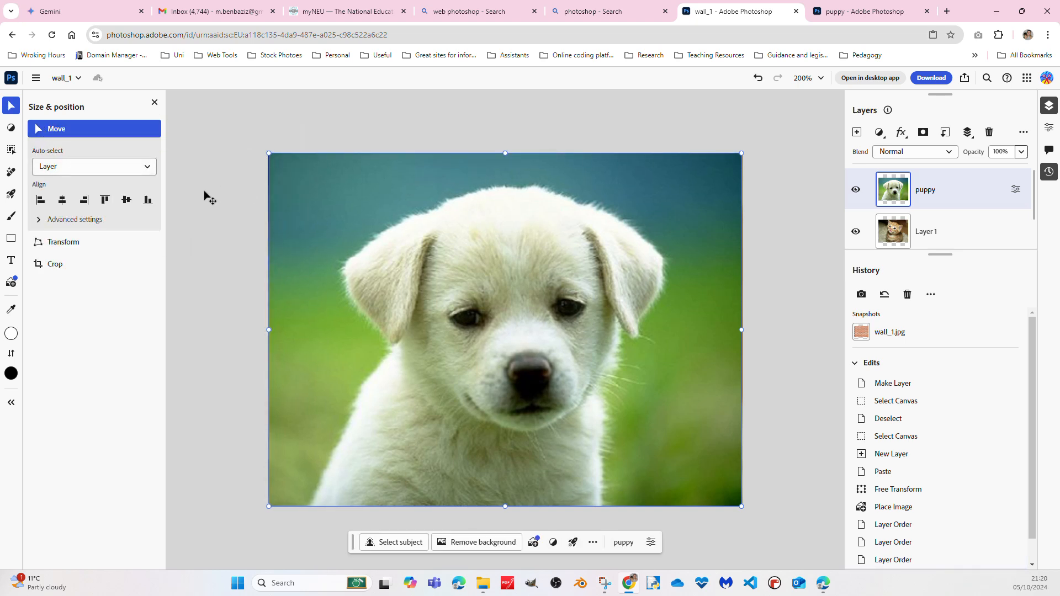
# Add a text layer directly above Layer 1 near the image's upper-left corner and shift its text box slightly down
pyautogui.click(998, 226)
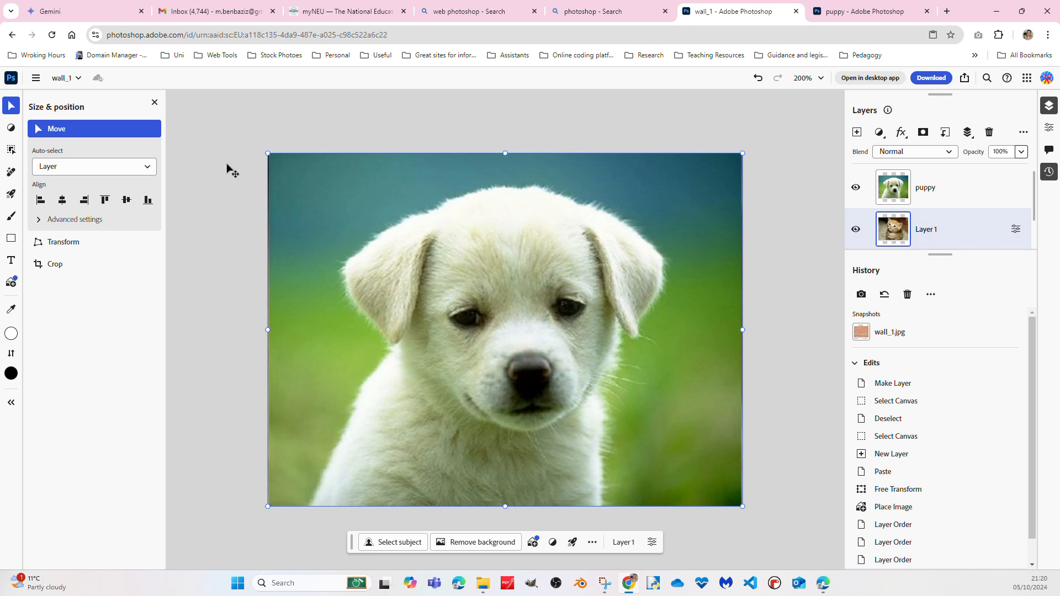
pyautogui.click(36, 78)
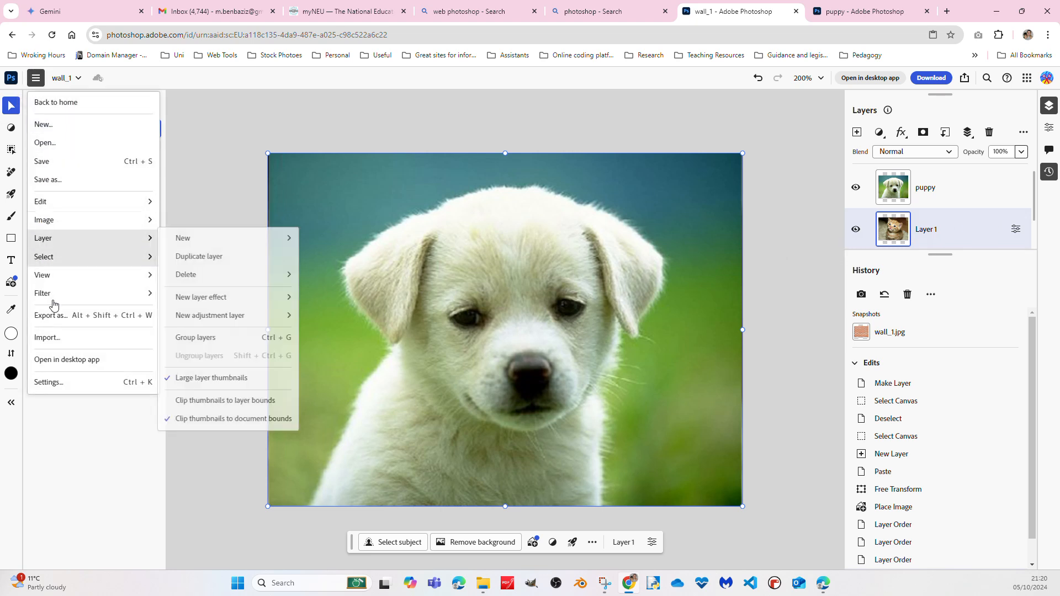
pyautogui.click(88, 450)
pyautogui.moveTo(11, 128)
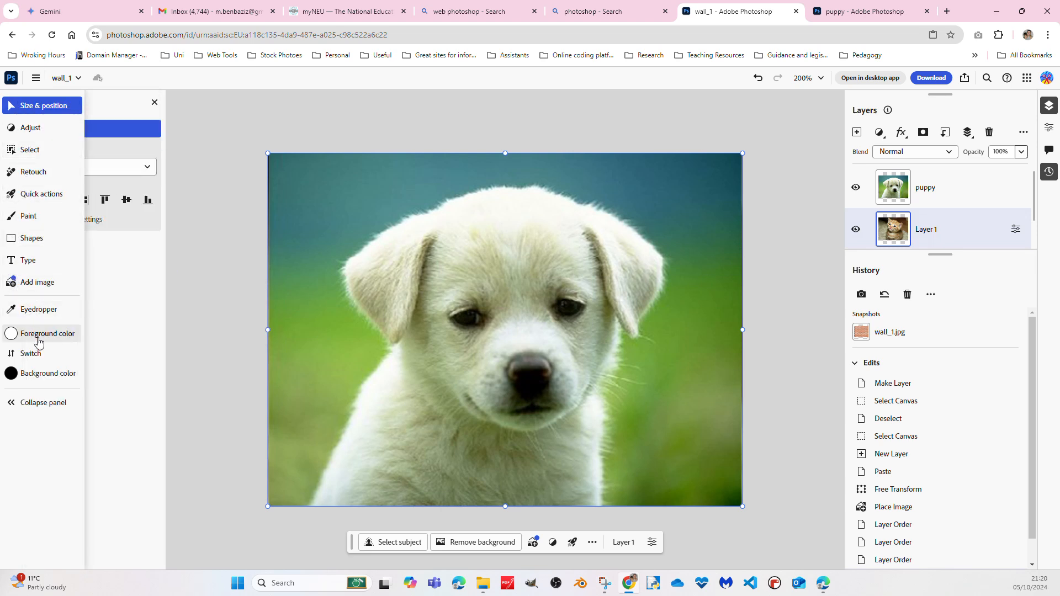
pyautogui.click(28, 259)
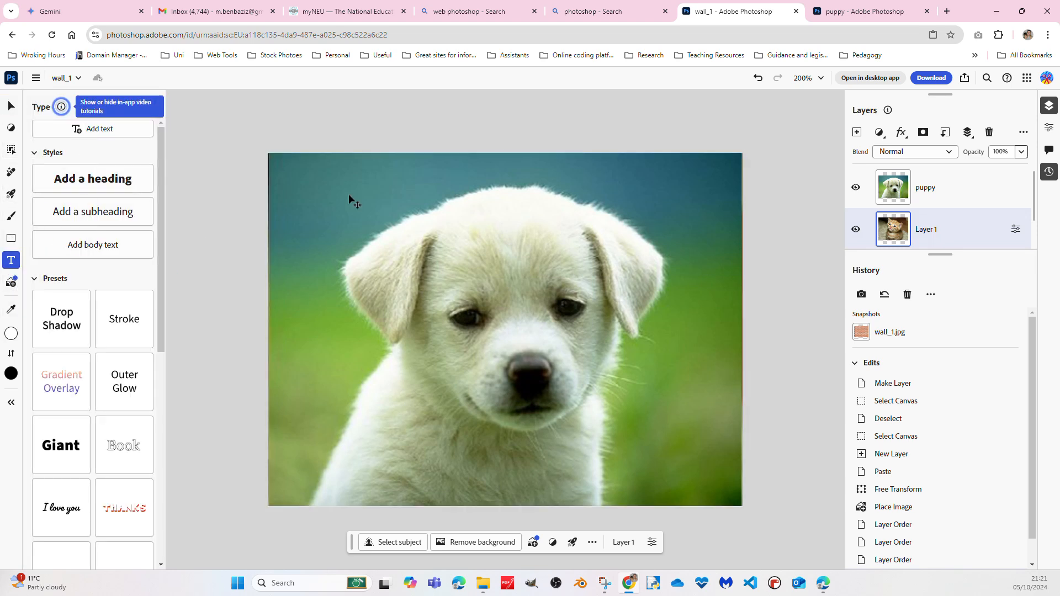
pyautogui.click(309, 178)
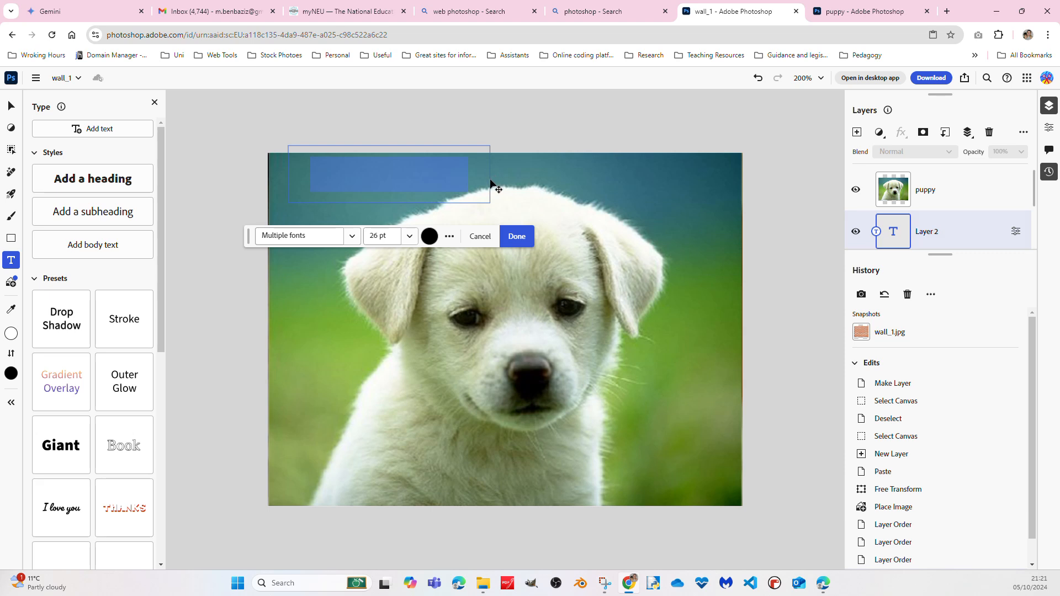
pyautogui.moveTo(490, 184); pyautogui.dragTo(492, 206)
# Replace the placeholder text of the new text layer with "Happy Birthdaym"
pyautogui.click(447, 204)
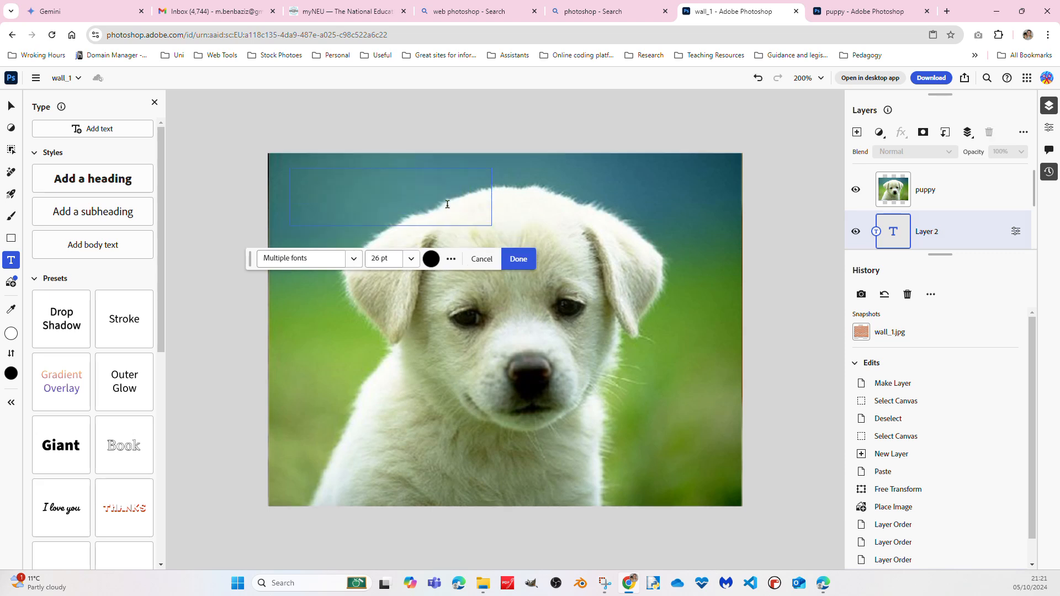
pyautogui.write('dog')
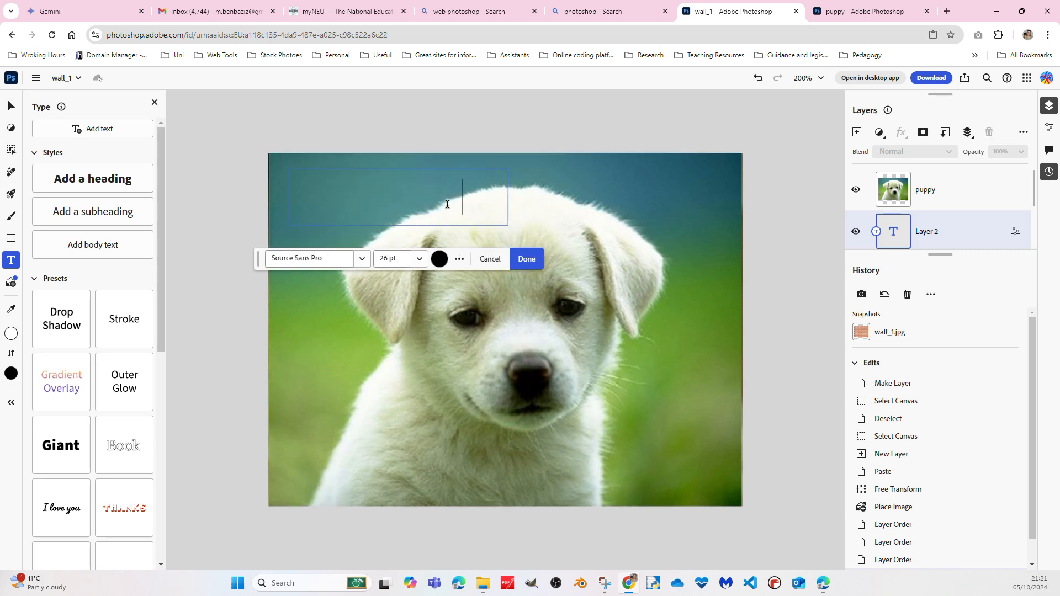
pyautogui.press('BackSpace')
pyautogui.press('BackSpace')
pyautogui.press('BackSpace')
pyautogui.press('BackSpace')
pyautogui.press('BackSpace')
pyautogui.press('BackSpace')
pyautogui.press('BackSpace')
pyautogui.press('BackSpace')
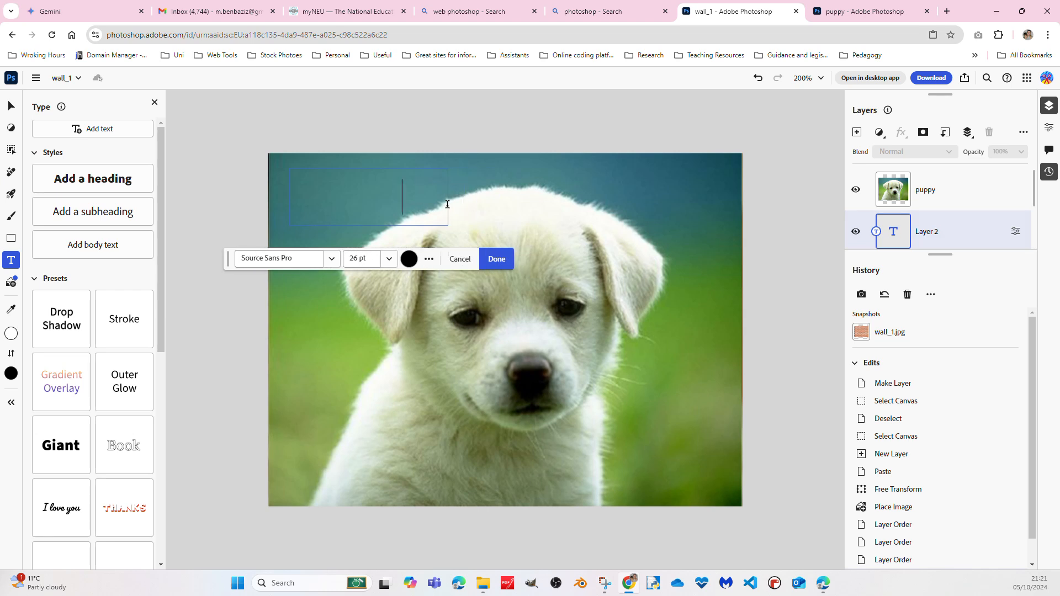
pyautogui.press('BackSpace')
pyautogui.press('BackSpace')
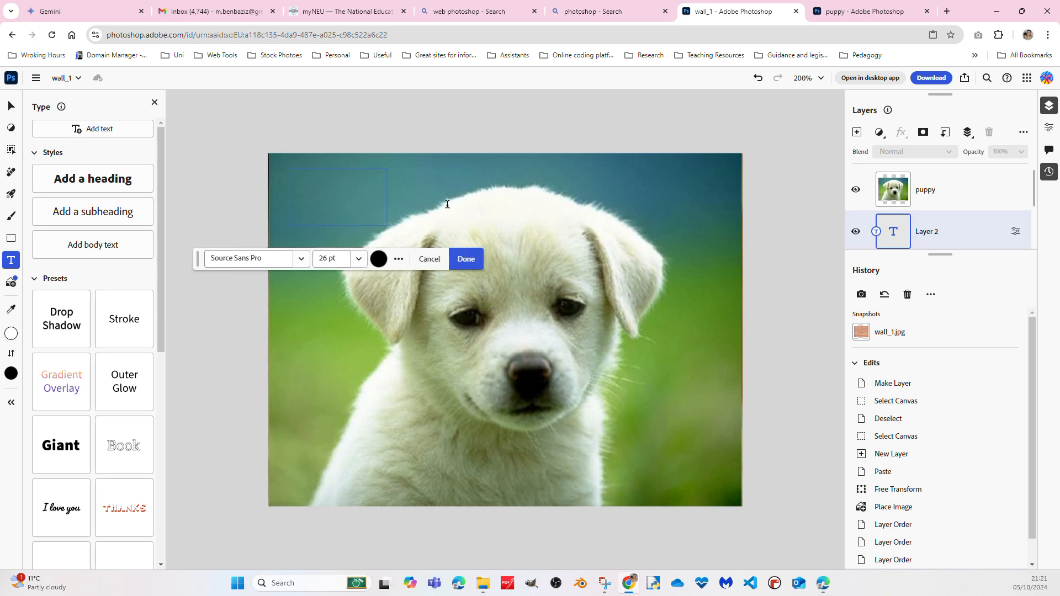
pyautogui.press('BackSpace')
pyautogui.press('BackSpace')
pyautogui.write('Hell')
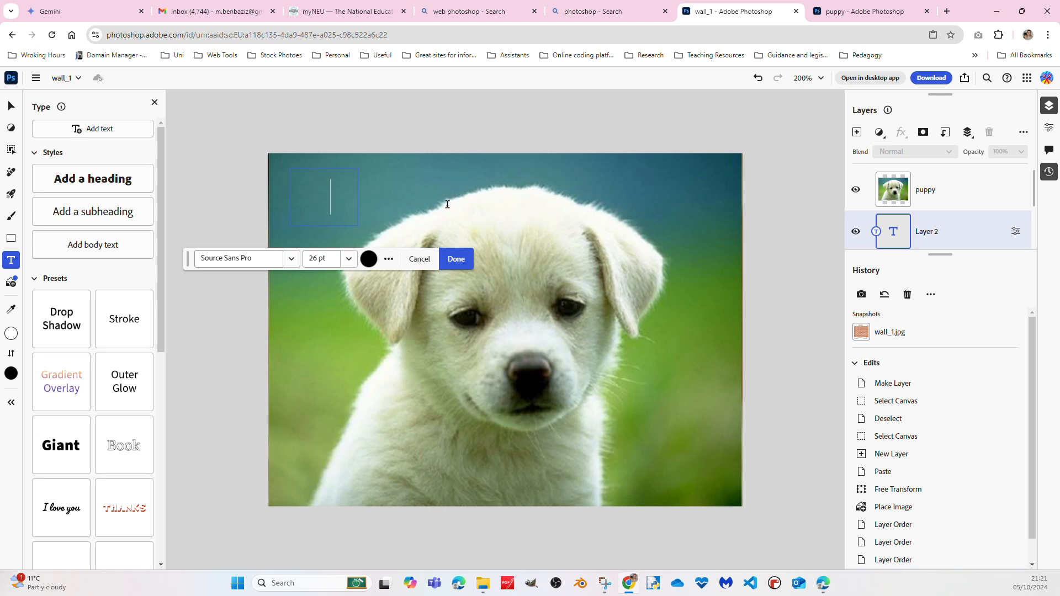
pyautogui.write('o Wo')
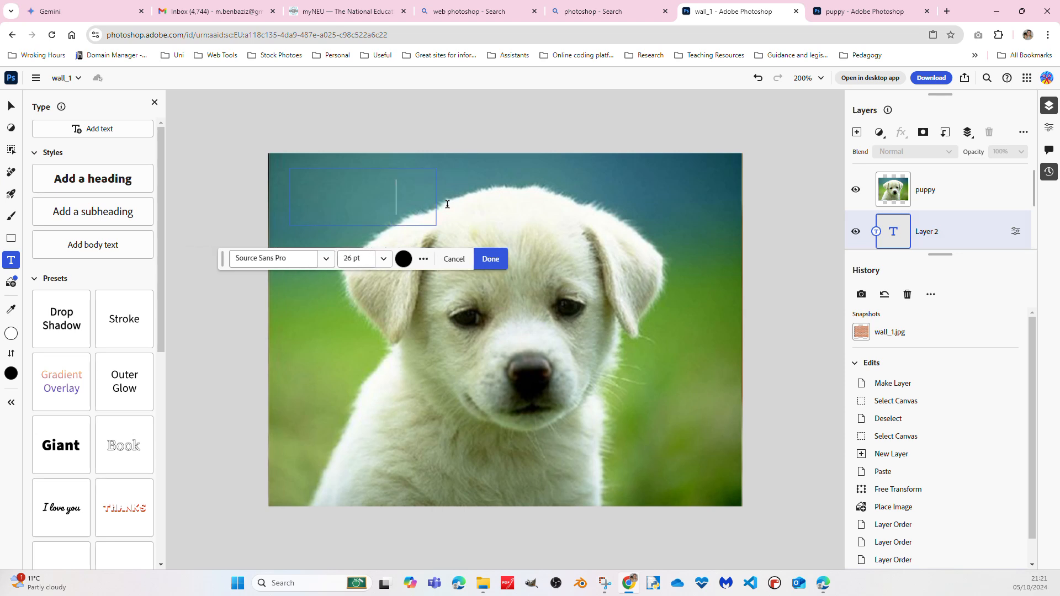
pyautogui.write('rl')
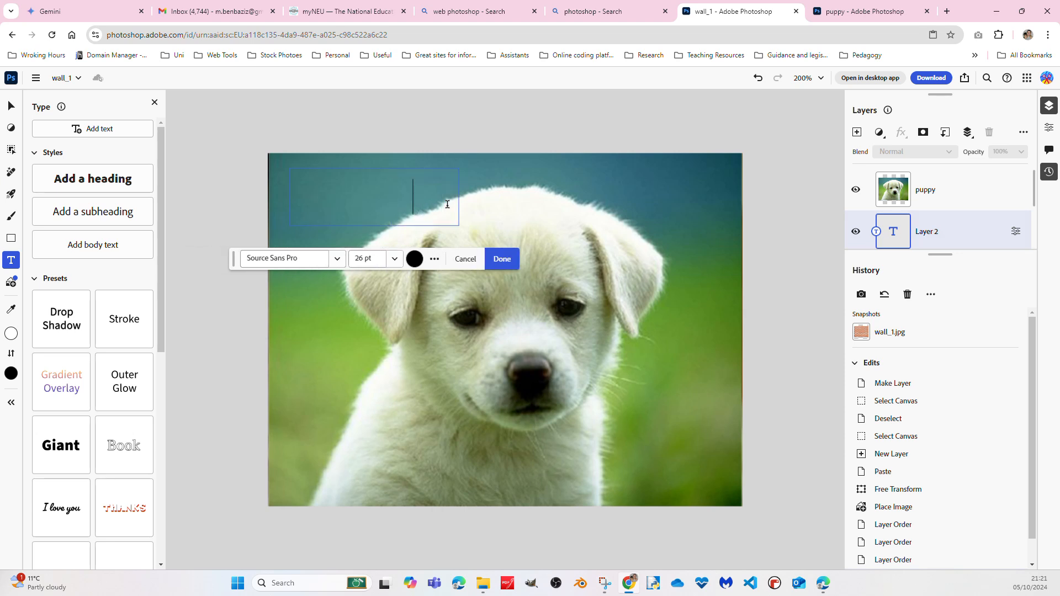
pyautogui.write('uppy w')
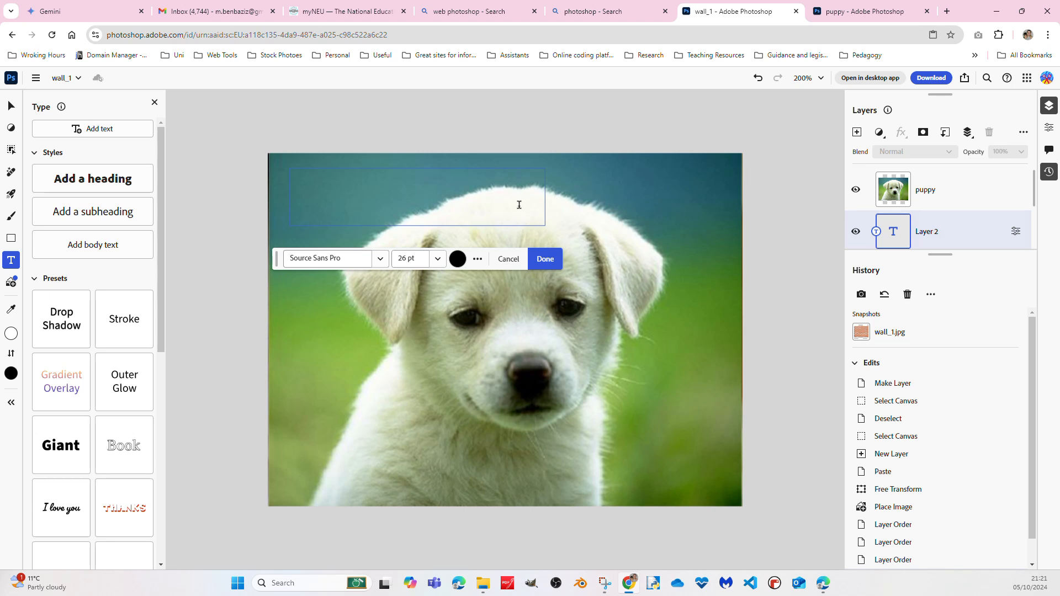
pyautogui.moveTo(519, 204); pyautogui.dragTo(383, 207)
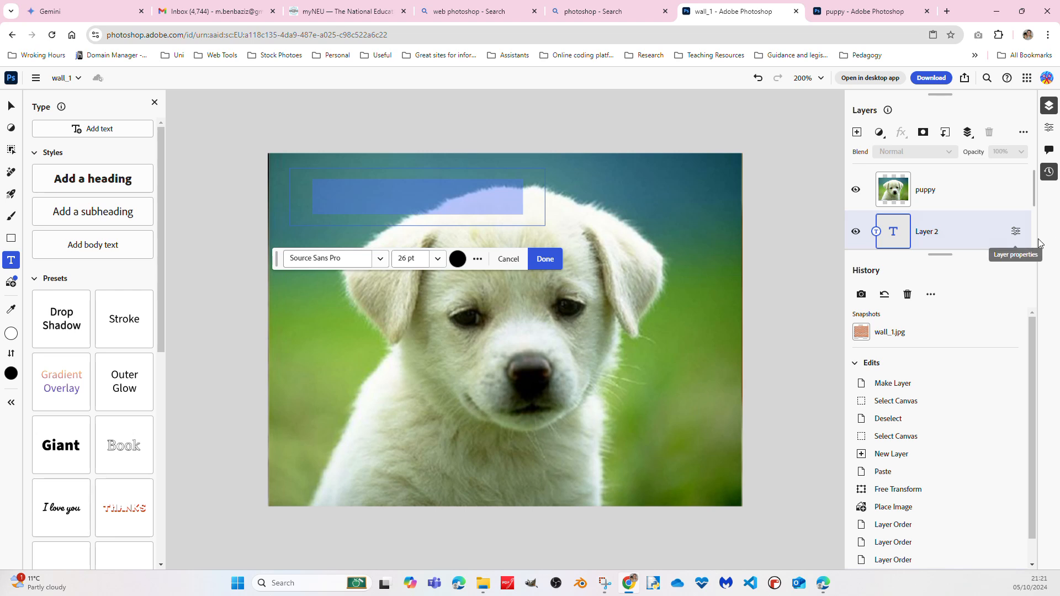
# Move the text layer above the puppy layer and correct its wording to "Happy Birthday"
pyautogui.moveTo(963, 232); pyautogui.dragTo(957, 192)
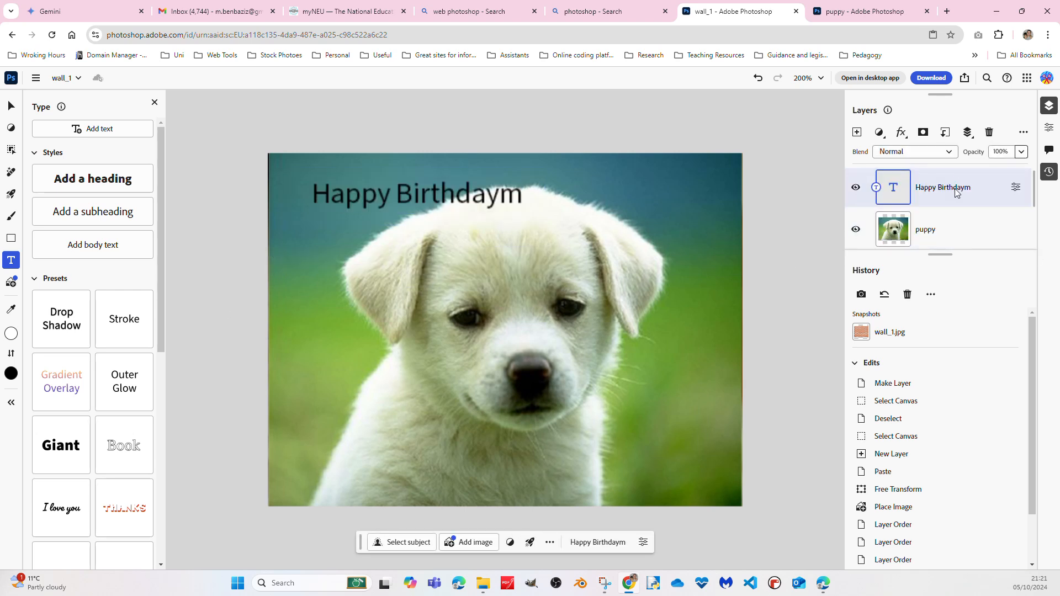
pyautogui.click(488, 203)
pyautogui.click(519, 195)
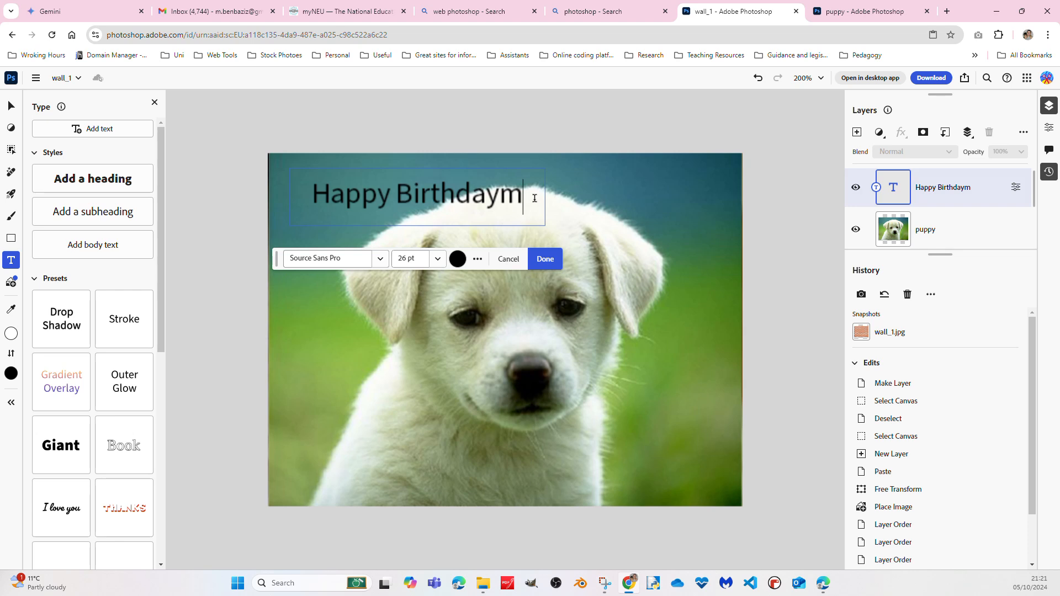
pyautogui.press('BackSpace')
# Enlarge the layer list so that it shows the whole stack down to Layer 0
pyautogui.scroll(1, 942, 211)
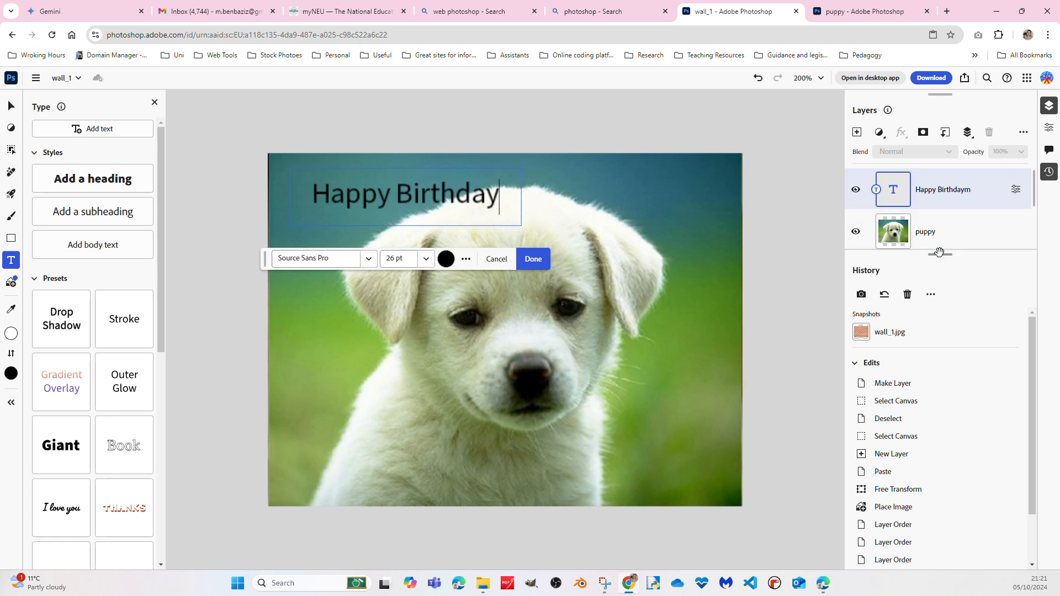
pyautogui.moveTo(940, 254); pyautogui.dragTo(941, 425)
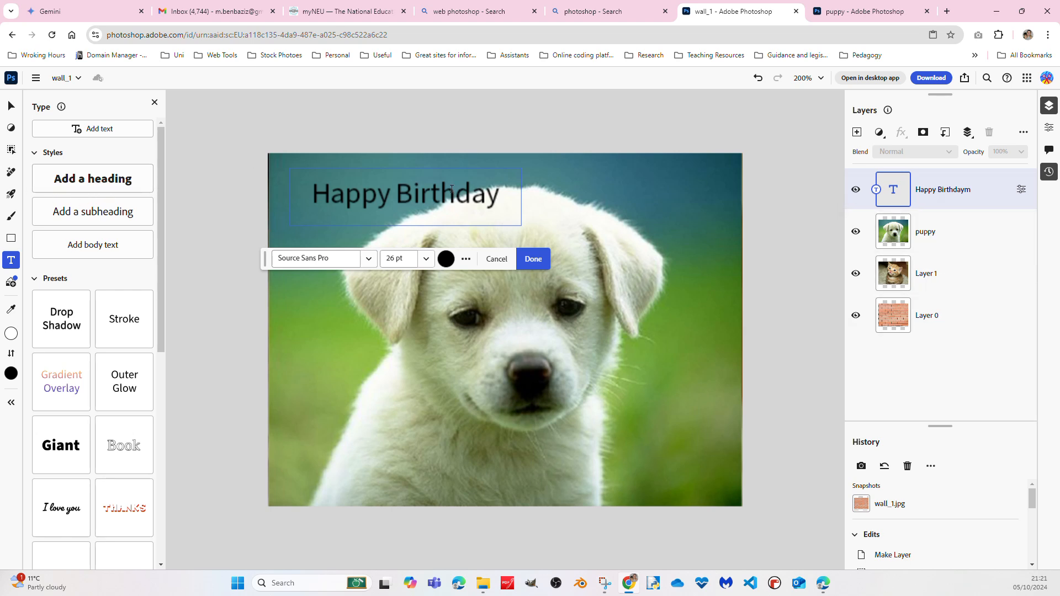
# Add a heading text layer reading "Cute puppy" across the middle of the image and try shortening its text box
pyautogui.click(106, 183)
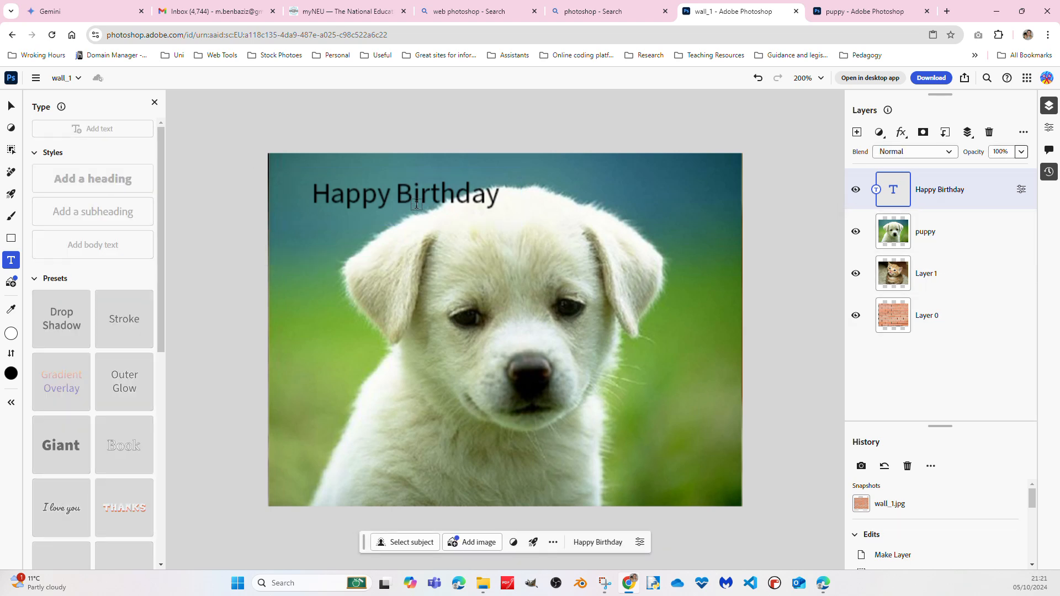
pyautogui.click(515, 208)
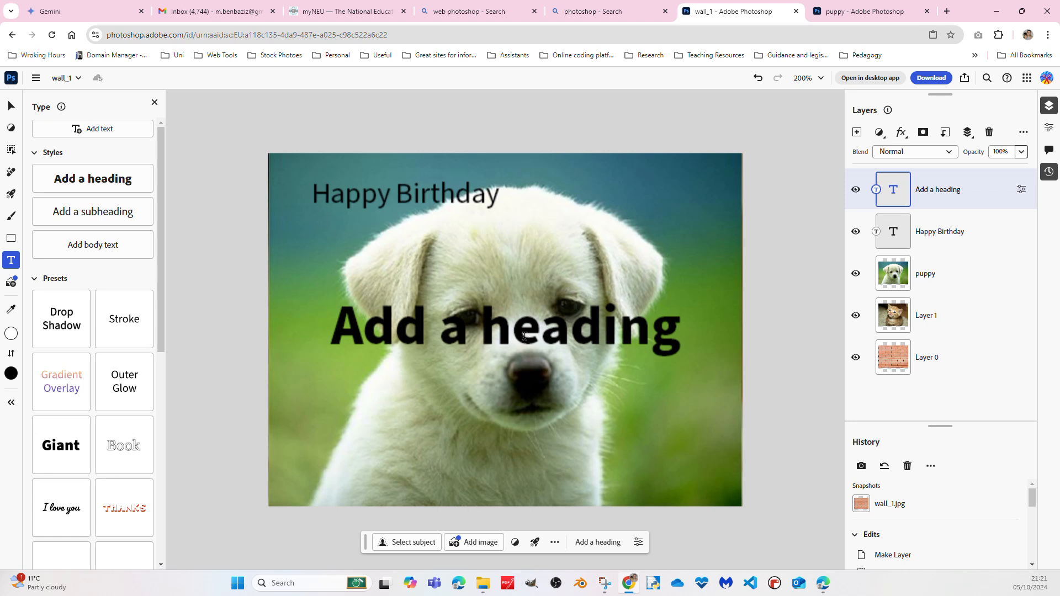
pyautogui.tripleClick(524, 336)
pyautogui.write('Cute')
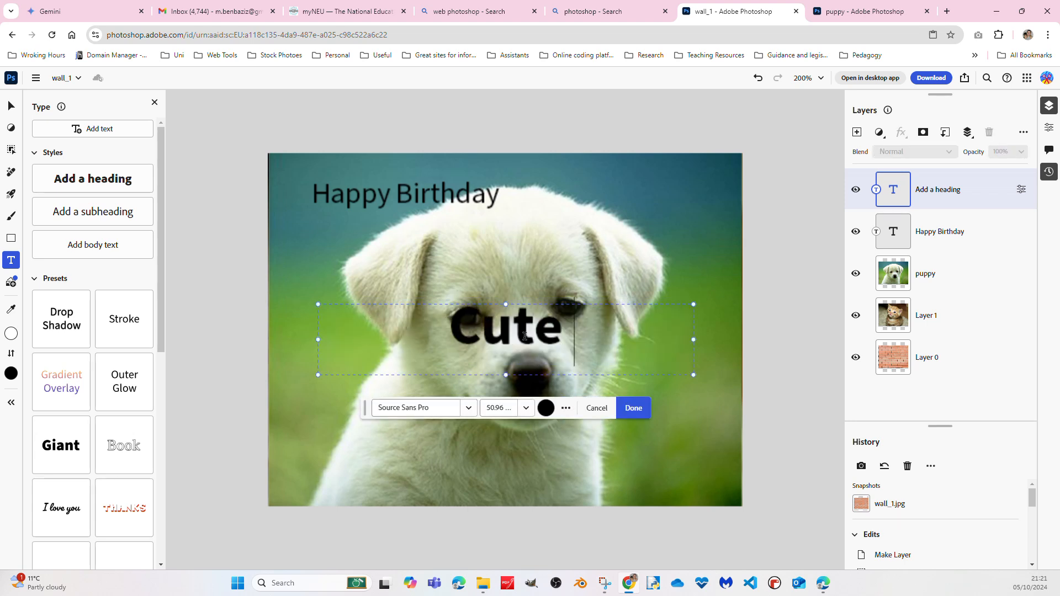
pyautogui.write(' puppy')
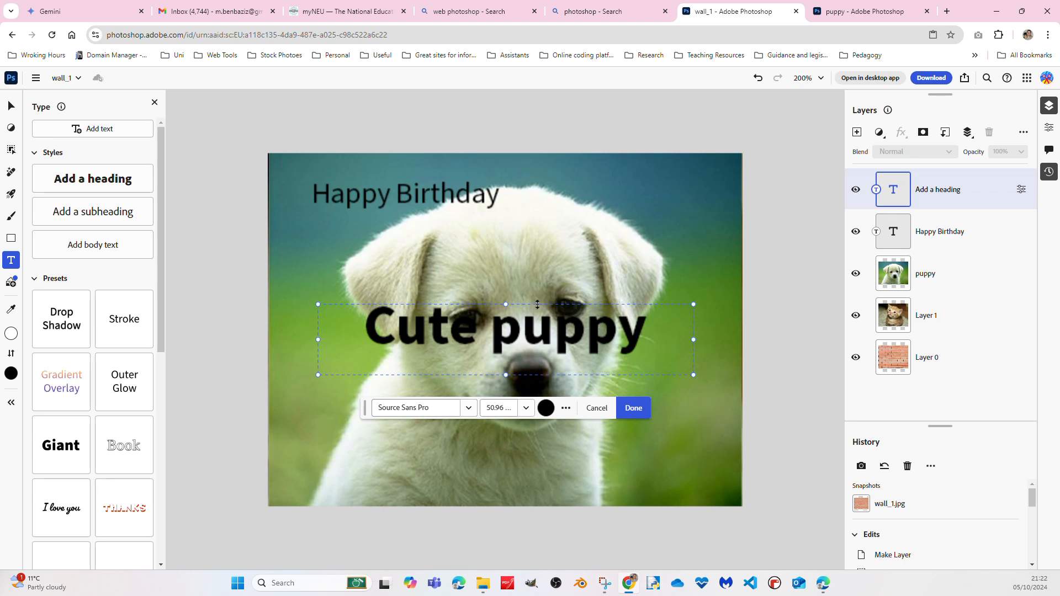
pyautogui.moveTo(509, 373); pyautogui.dragTo(507, 357)
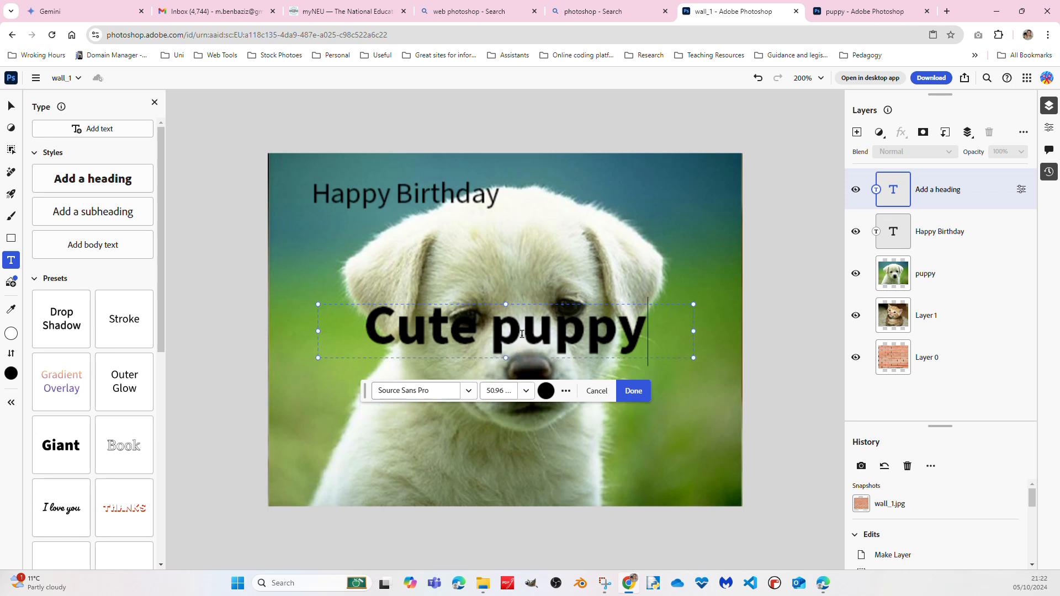
pyautogui.hotkey('ctrl', 'z')
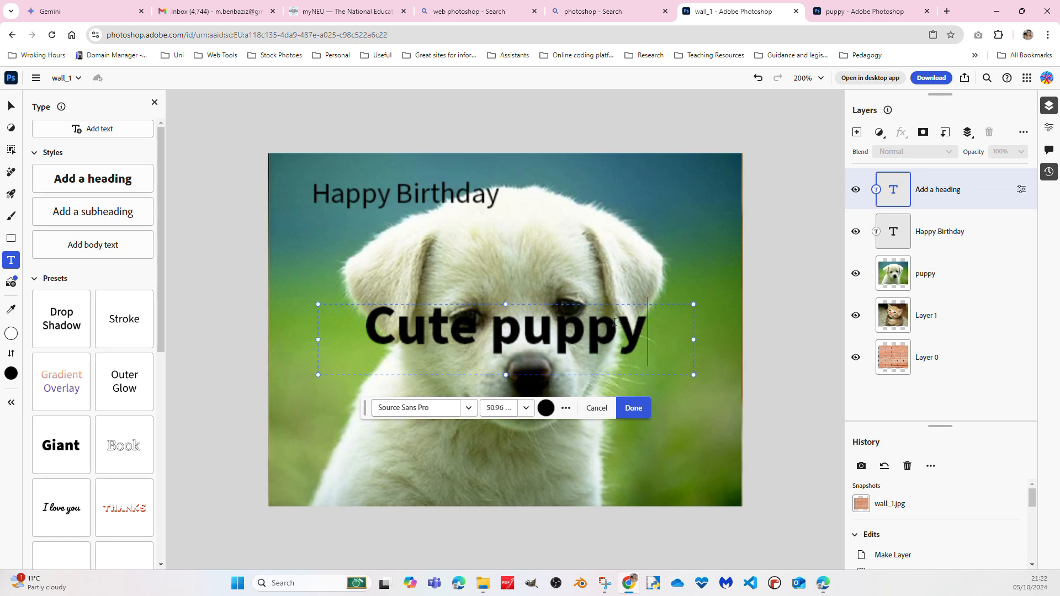
# Delete both text layers and the puppy layer, keeping only Layer 1 and Layer 0
pyautogui.rightClick(1001, 187)
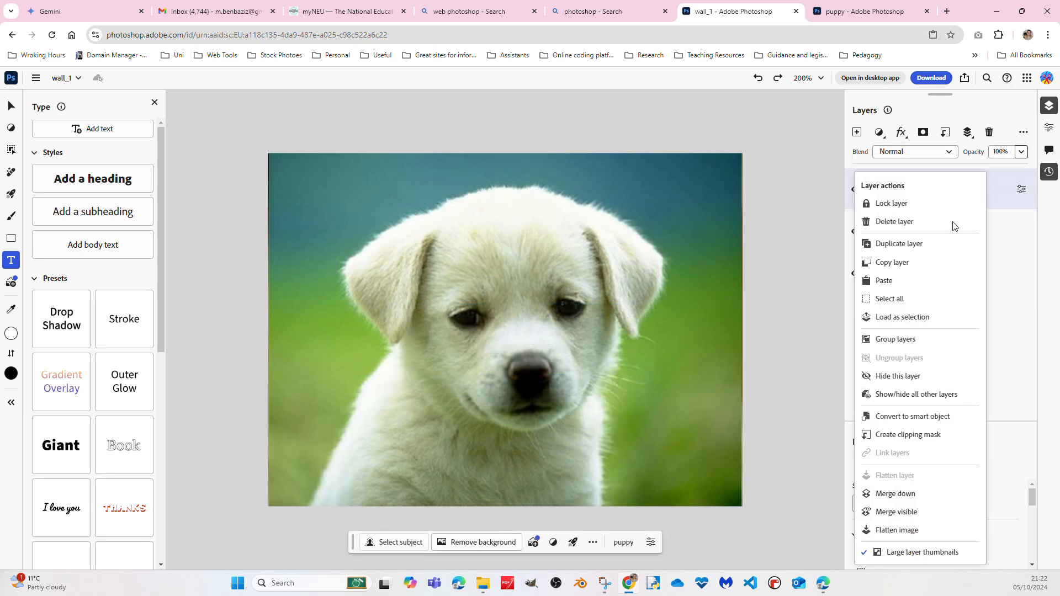
pyautogui.click(895, 223)
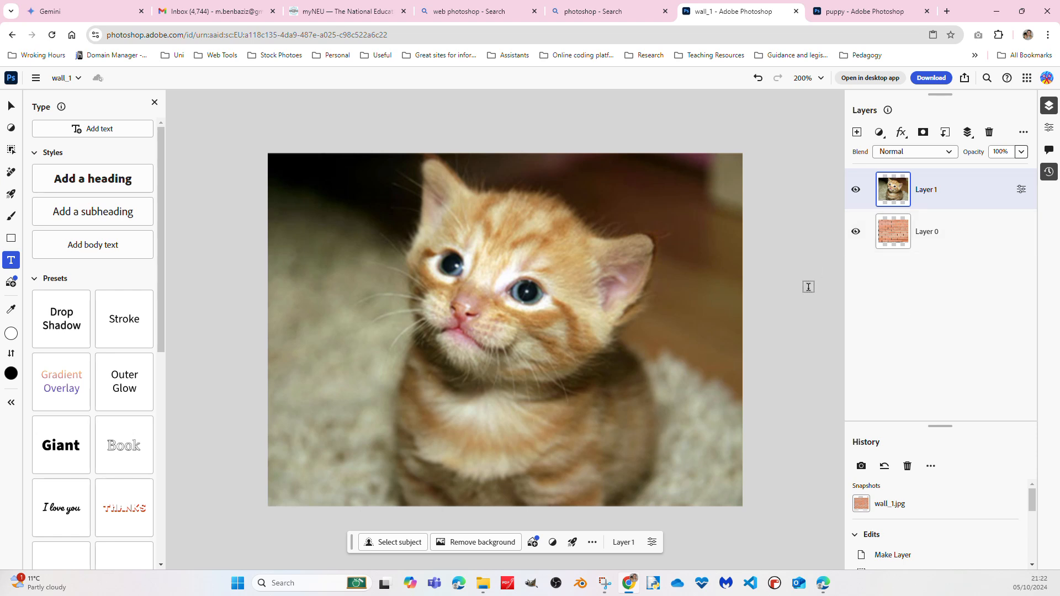
# Import the puppy image from the computer and place it as a layer above Layer 1
pyautogui.click(11, 105)
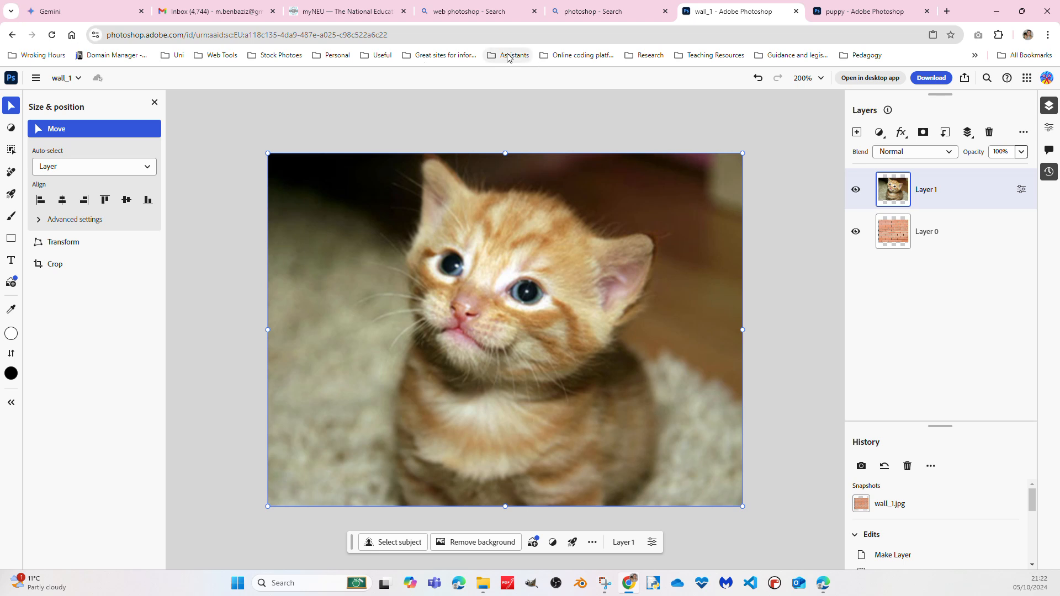
pyautogui.click(36, 77)
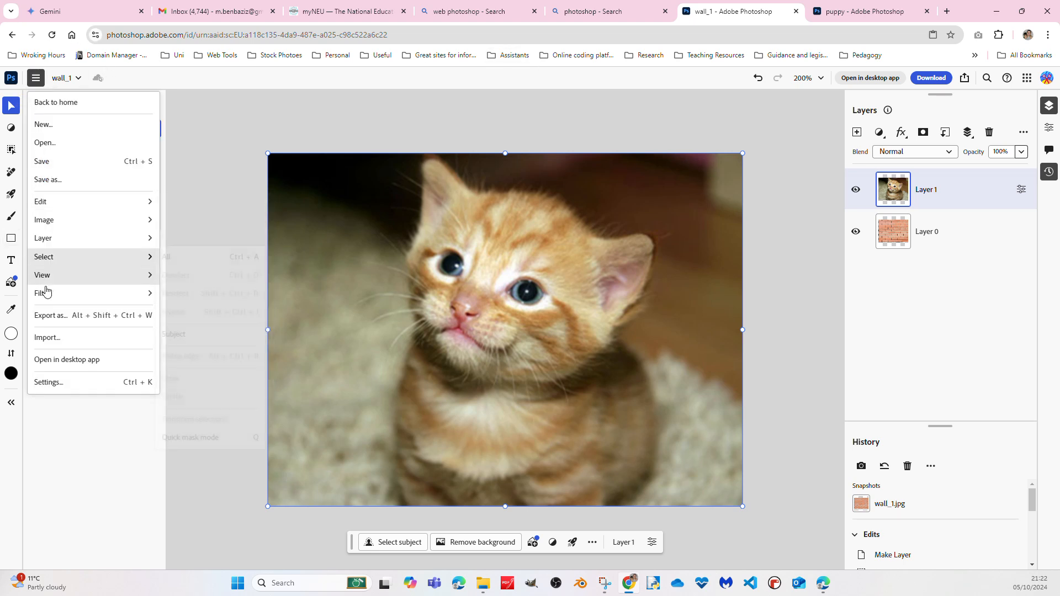
pyautogui.click(63, 337)
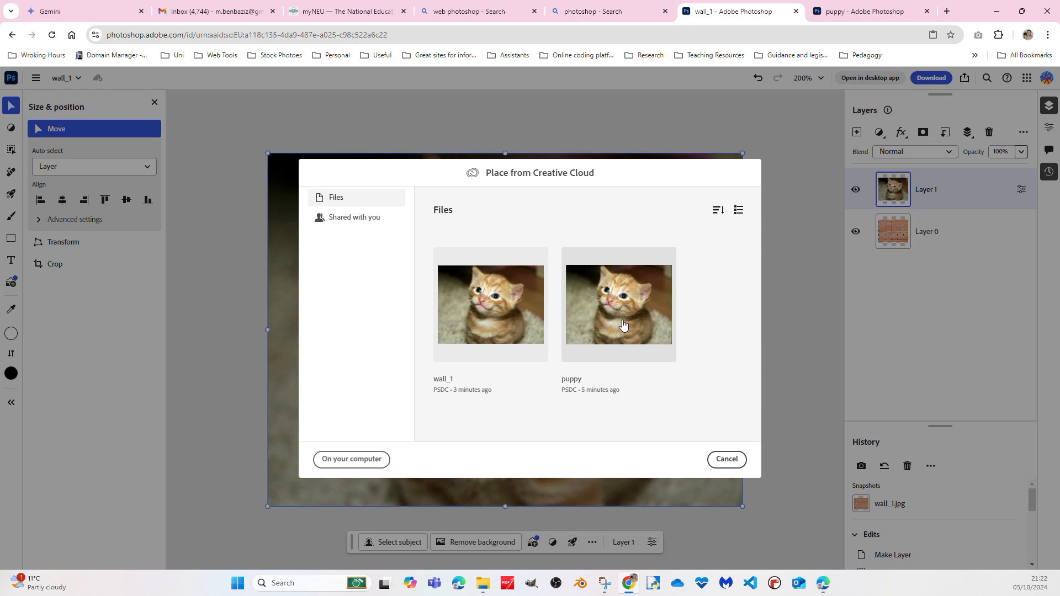
pyautogui.click(354, 463)
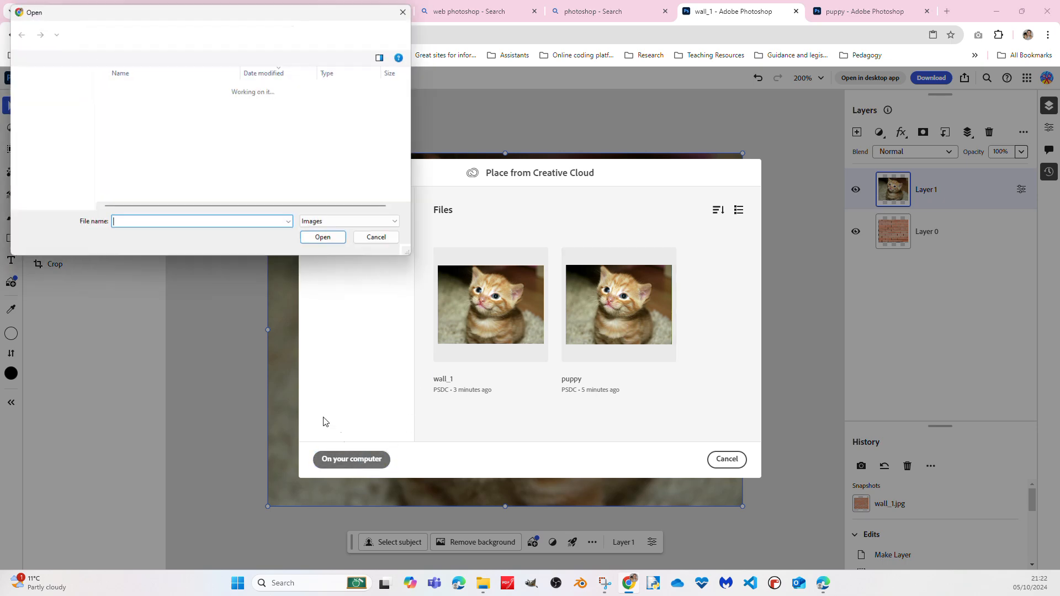
pyautogui.click(221, 120)
pyautogui.click(324, 241)
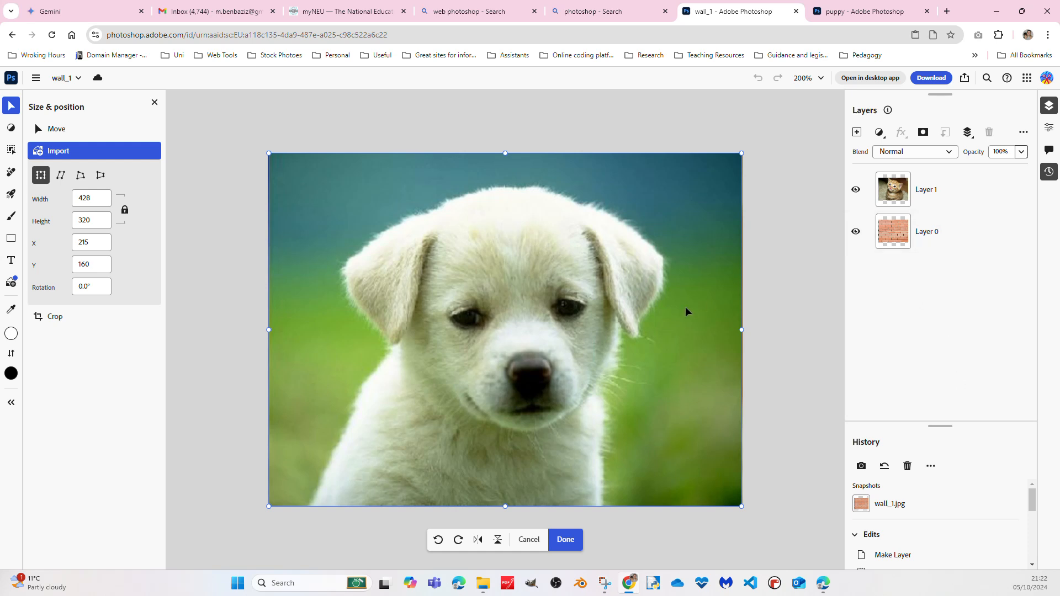
pyautogui.click(42, 128)
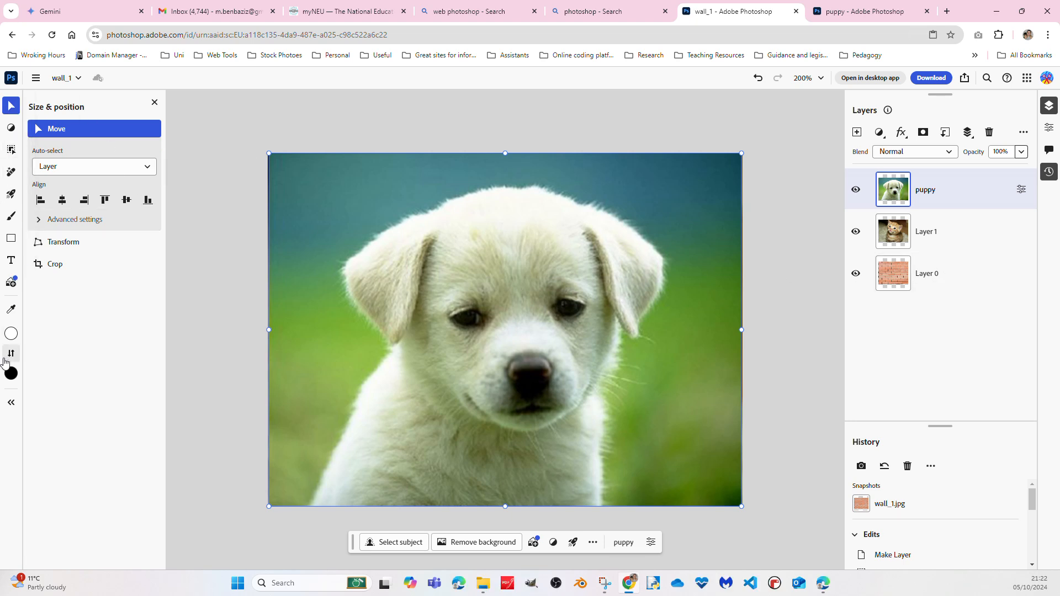
# Sample foreground colours from the green and blue background and the puppy's fur with the Eyedropper, and swap foreground and background colours back and forth
pyautogui.moveTo(7, 313)
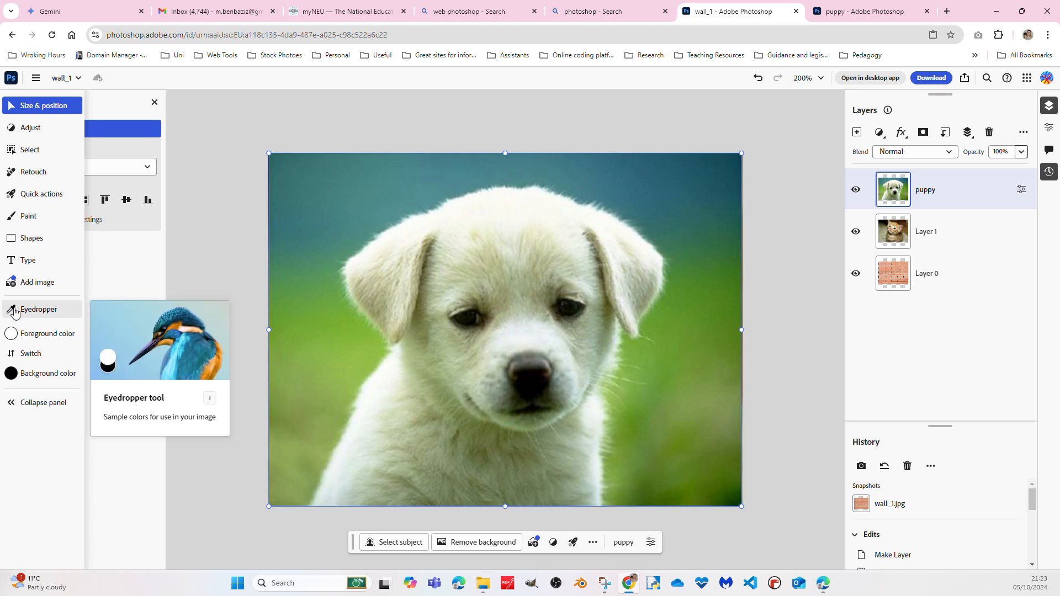
pyautogui.click(15, 312)
pyautogui.click(311, 308)
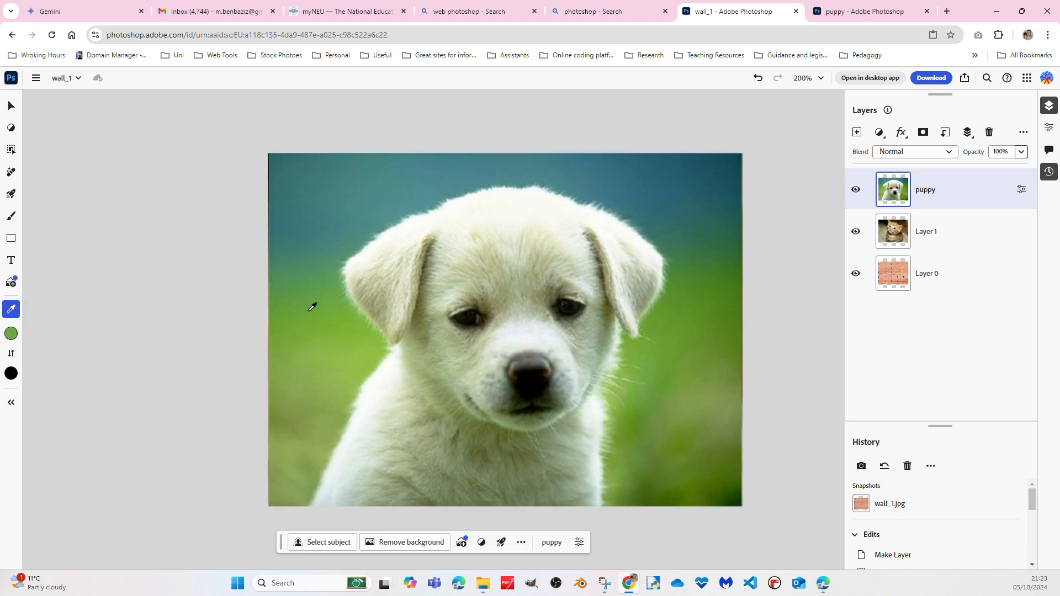
pyautogui.click(337, 192)
pyautogui.click(496, 266)
pyautogui.moveTo(457, 273); pyautogui.dragTo(524, 332)
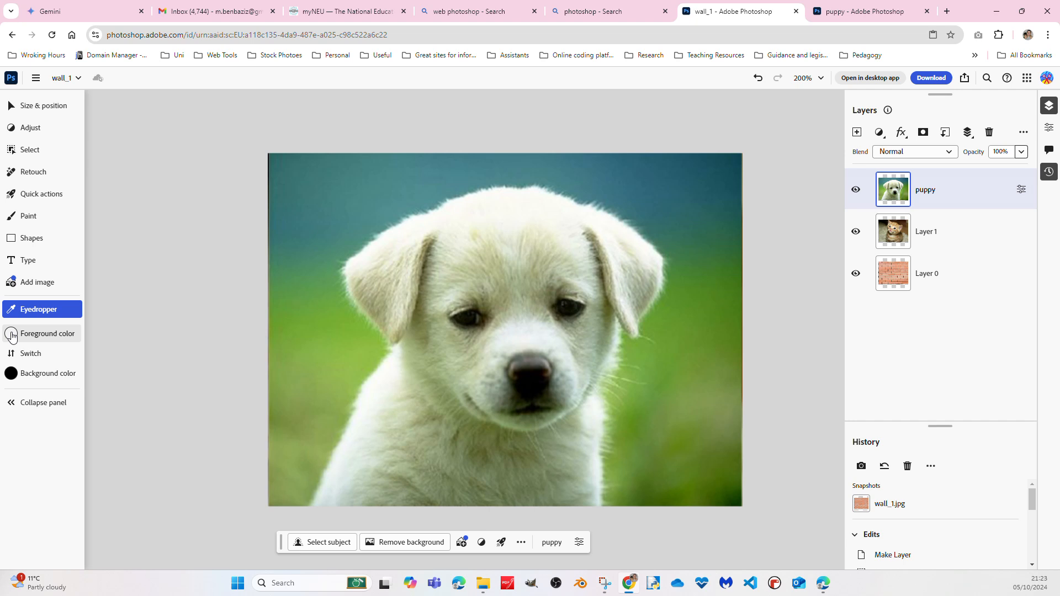
pyautogui.click(11, 358)
pyautogui.click(11, 357)
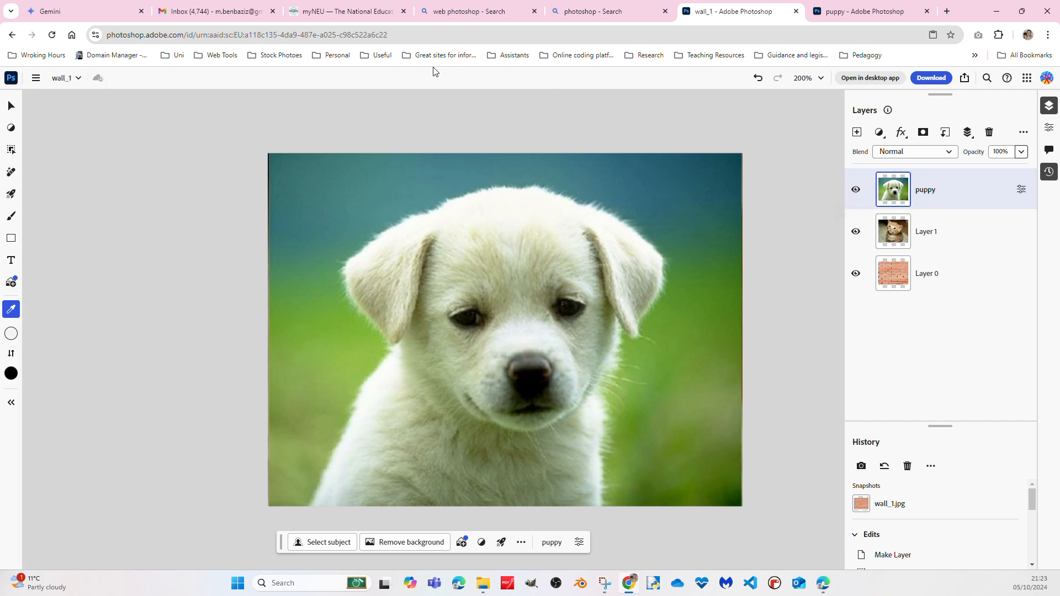
# Look over the main menu commands, return to the Move tool and collapse the Size & position options
pyautogui.click(38, 78)
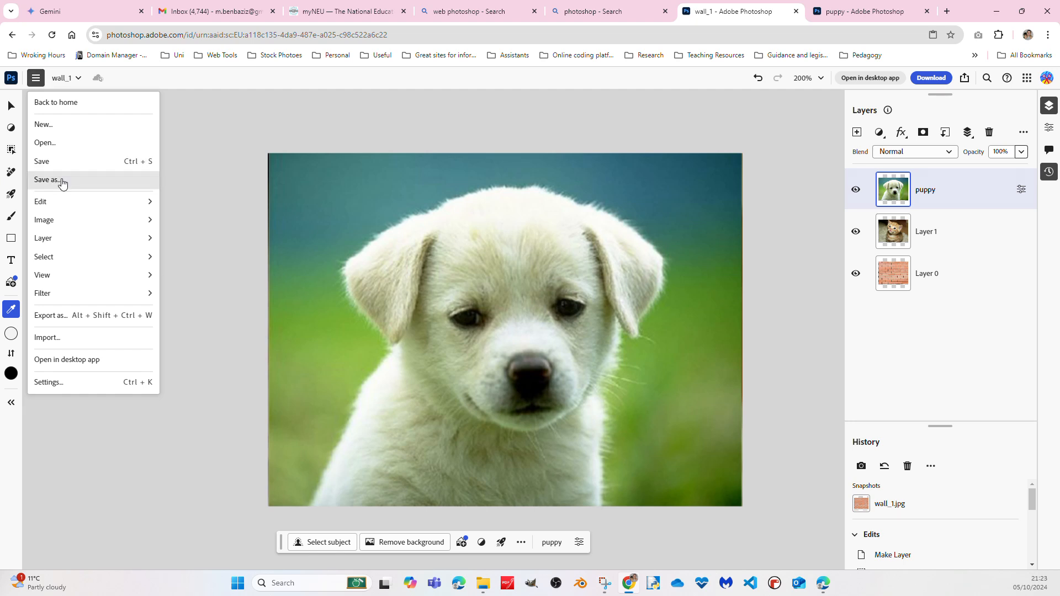
pyautogui.moveTo(142, 205)
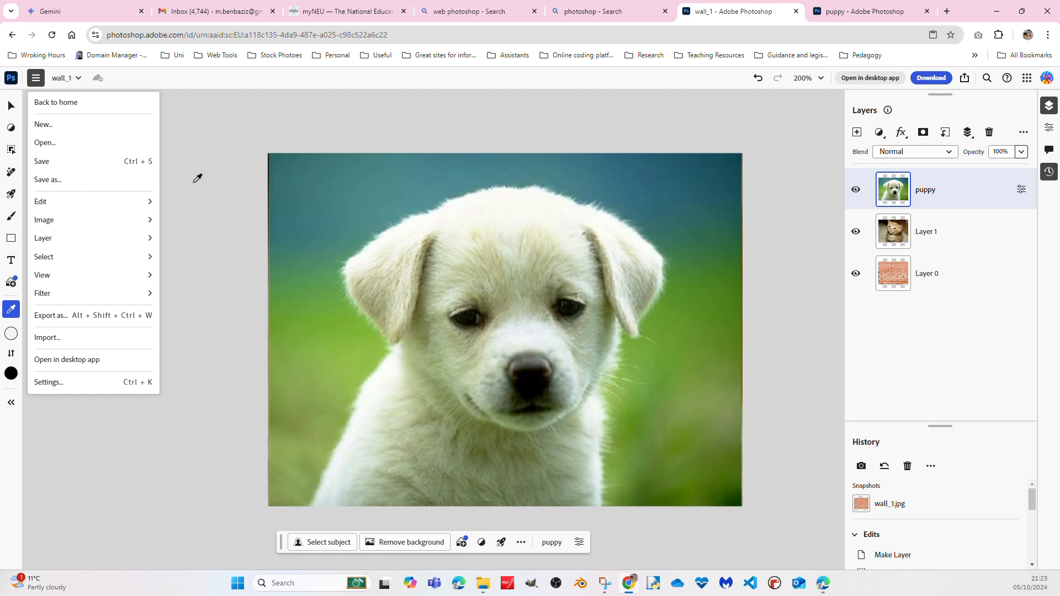
pyautogui.click(8, 106)
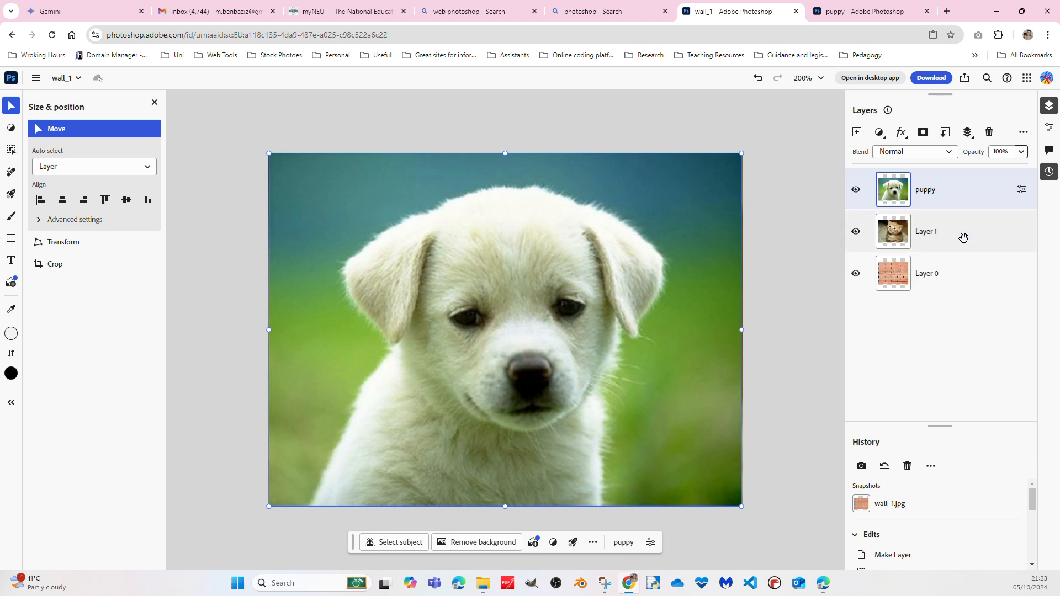
pyautogui.click(153, 103)
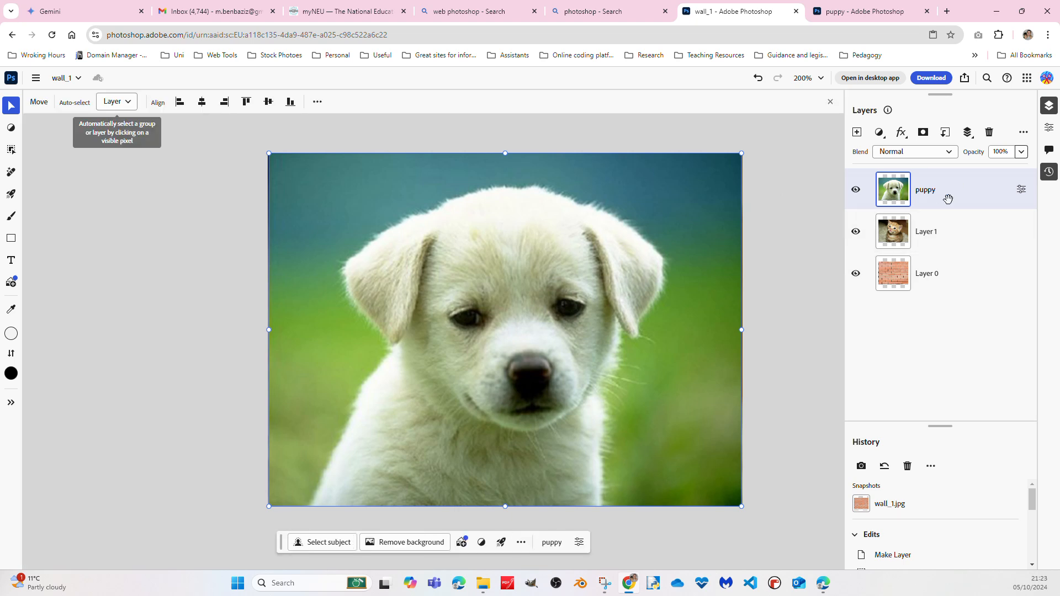
# Hide the puppy layer and Layer 1 so only the brick wall shows, and select Layer 0
pyautogui.click(855, 189)
pyautogui.click(855, 231)
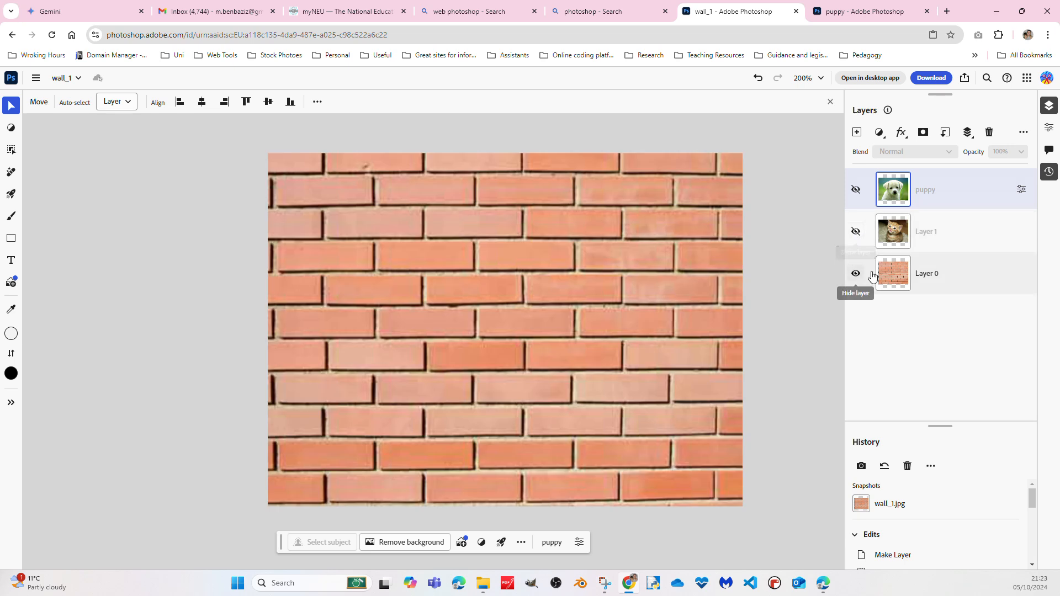
pyautogui.click(972, 273)
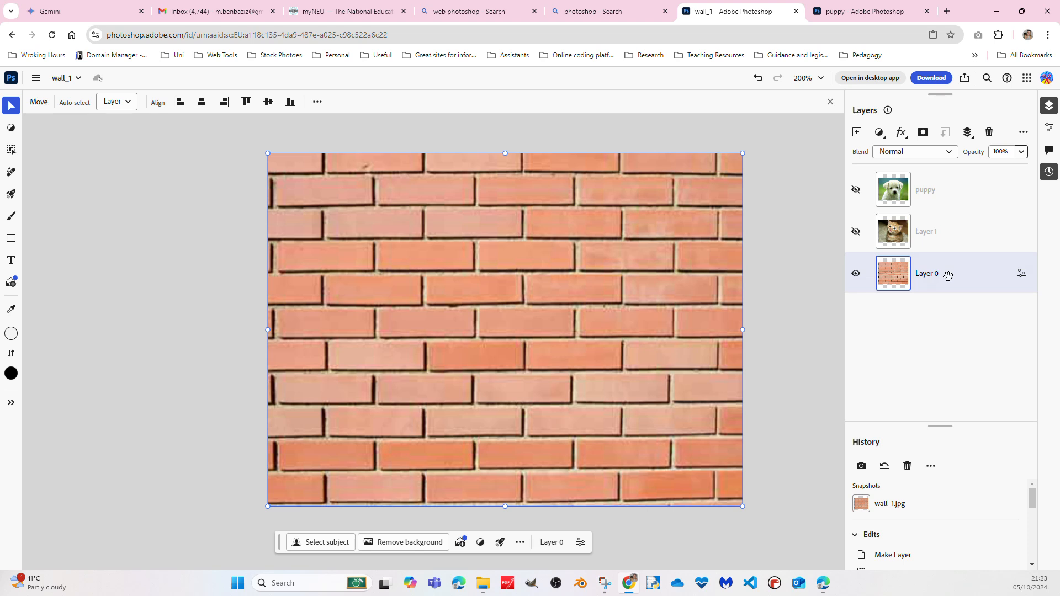
pyautogui.rightClick(947, 275)
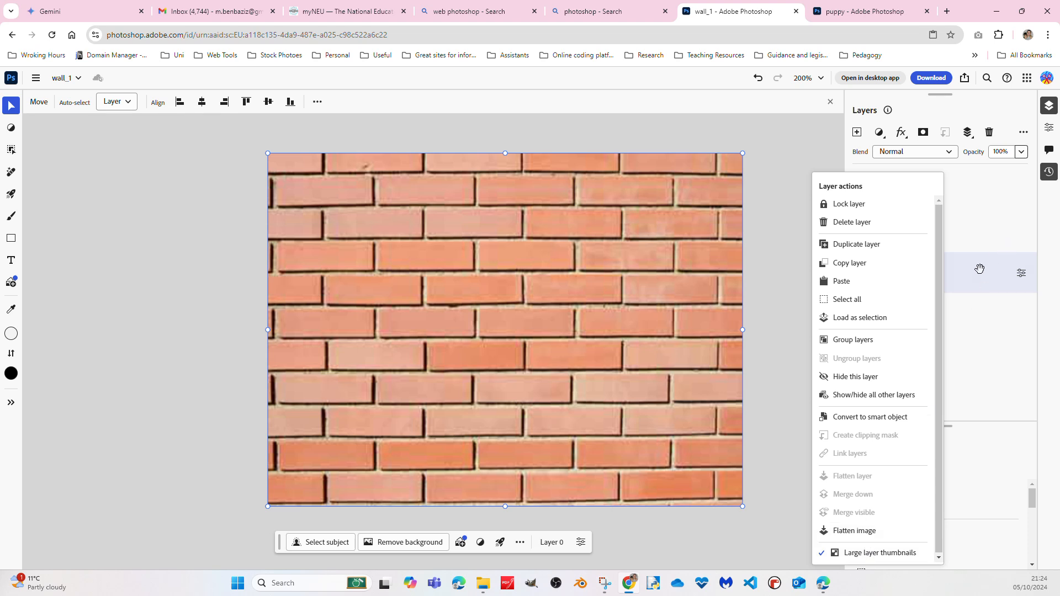
pyautogui.click(930, 277)
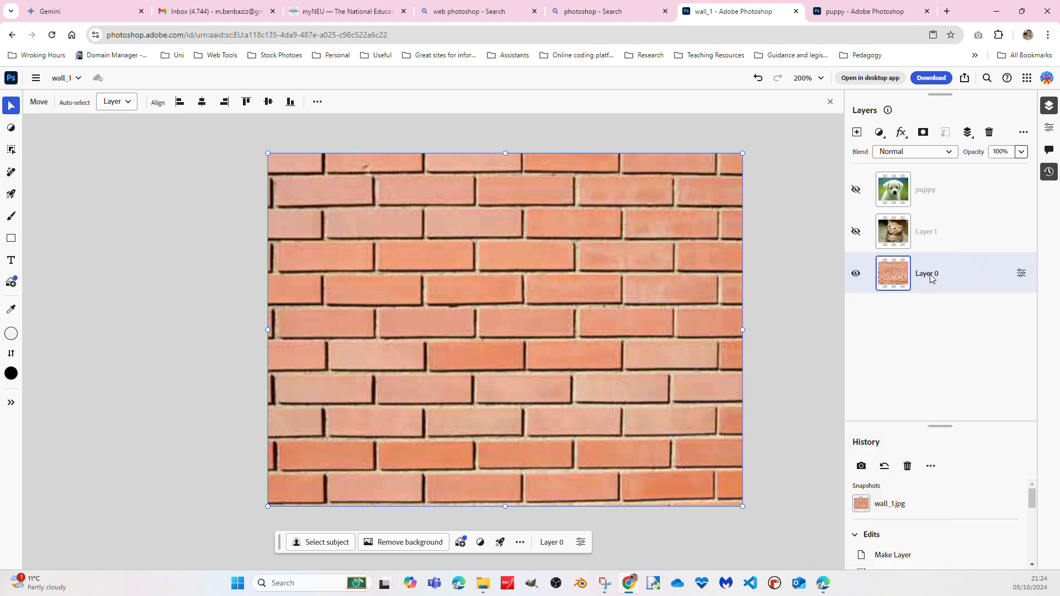
pyautogui.click(1021, 275)
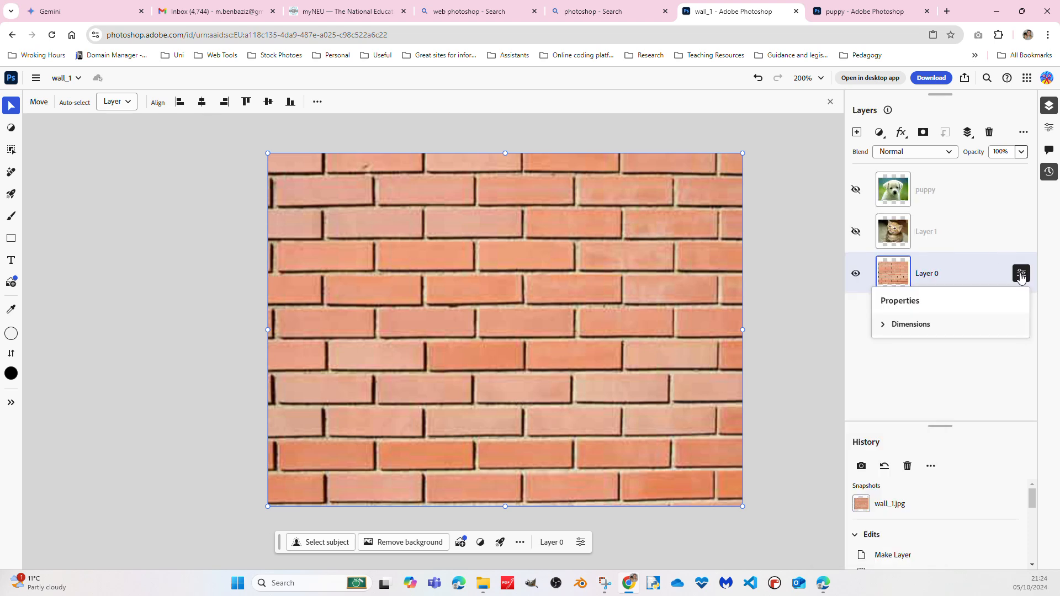
pyautogui.click(921, 276)
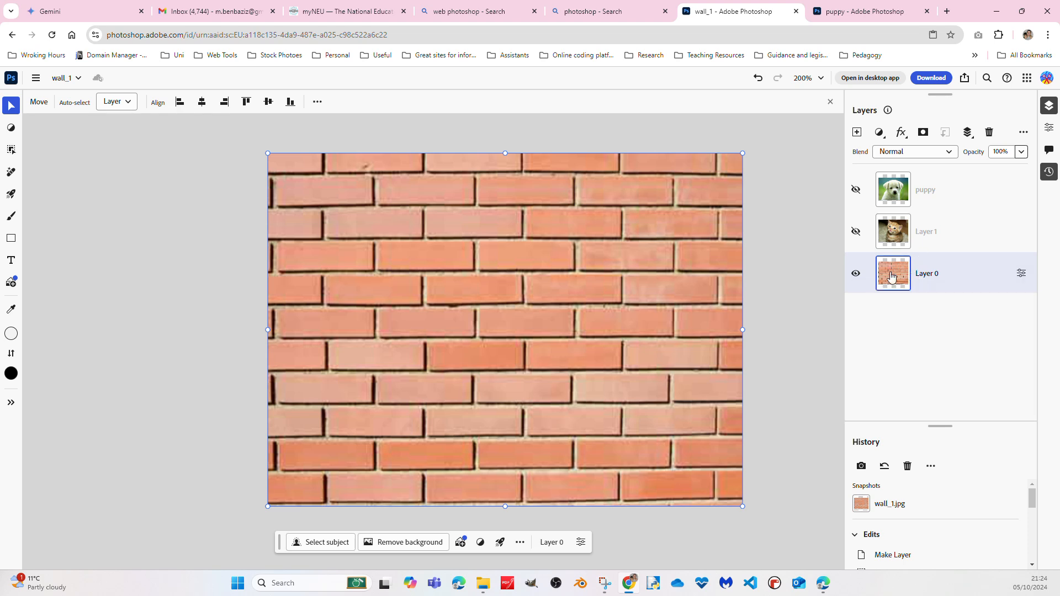
# Rename Layer 0 as Wall Background
pyautogui.doubleClick(926, 279)
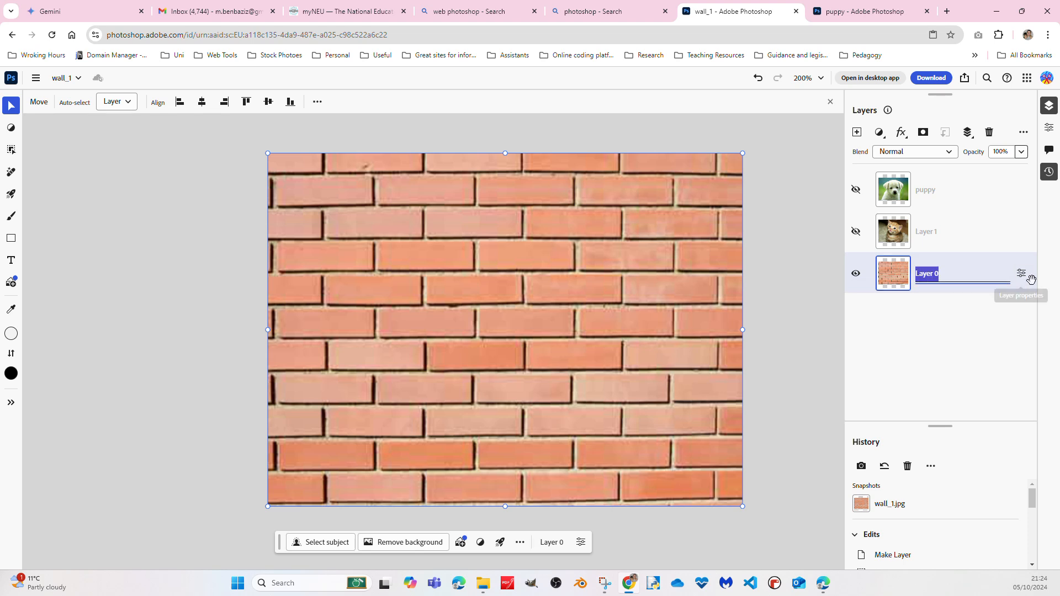
pyautogui.click(936, 274)
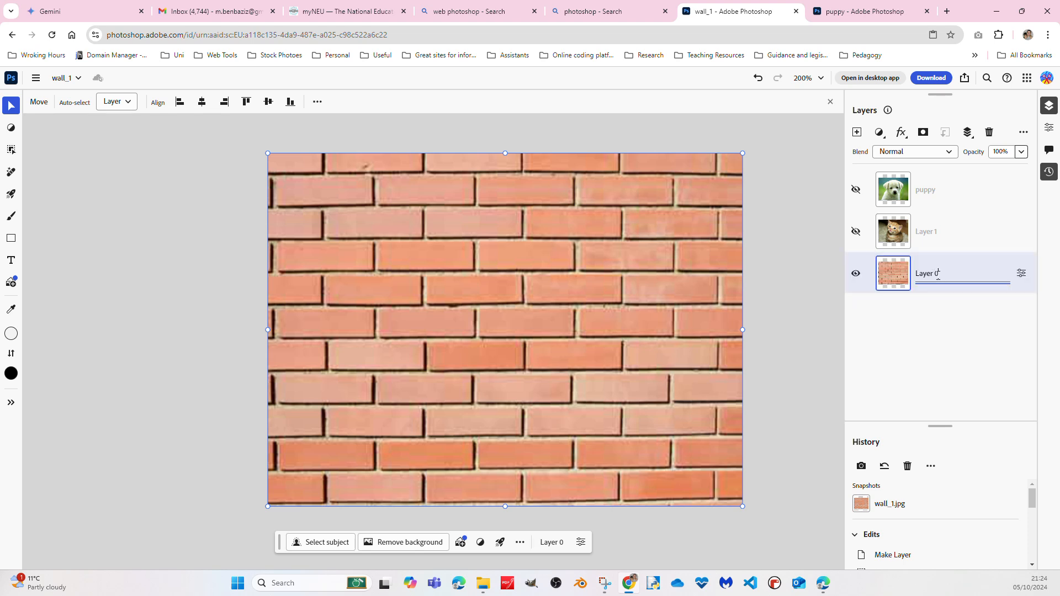
pyautogui.press('BackSpace')
pyautogui.press('BackSpace')
pyautogui.press('BackSpace')
pyautogui.write('Wall Background')
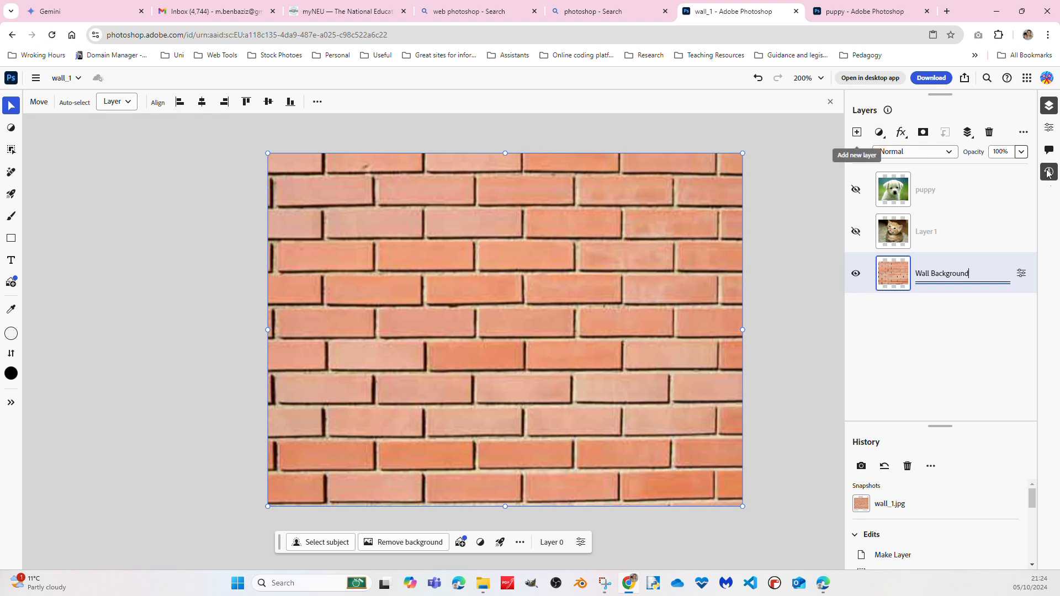
pyautogui.click(941, 230)
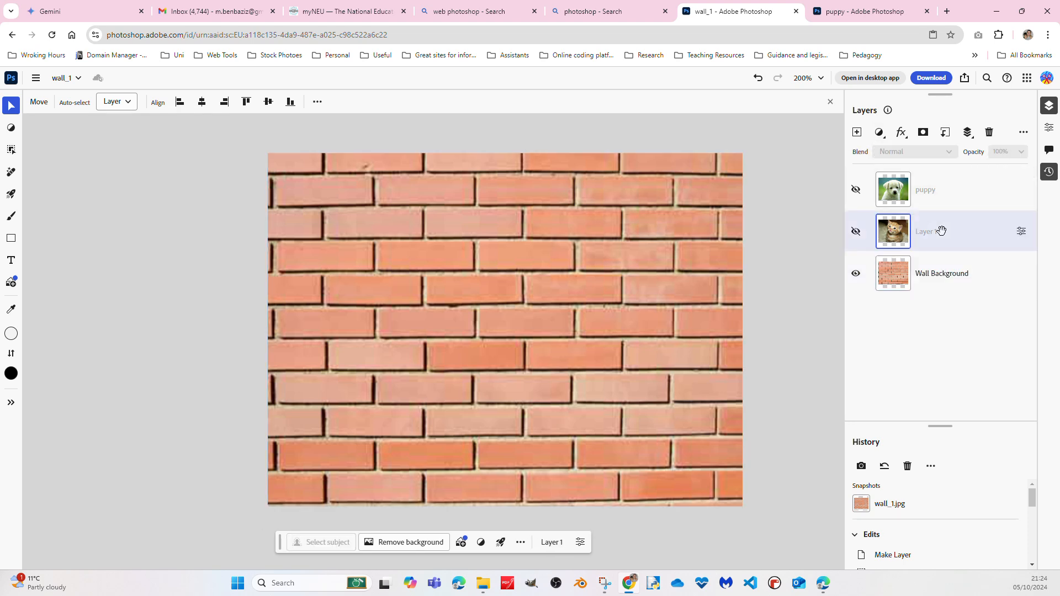
# Show Layer 1 and rename it as Kitten
pyautogui.click(855, 231)
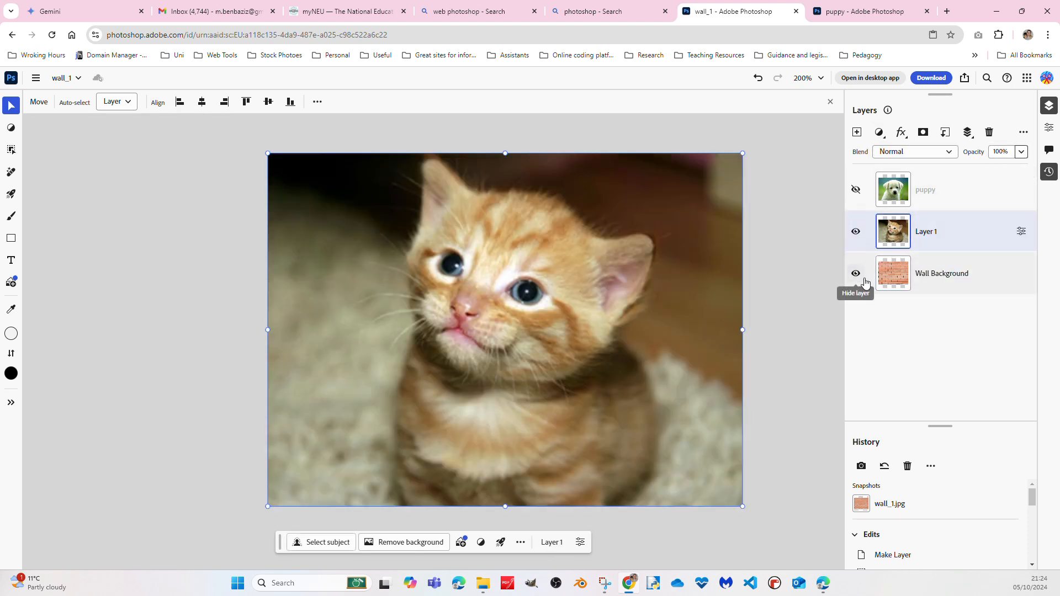
pyautogui.doubleClick(931, 235)
pyautogui.write('K')
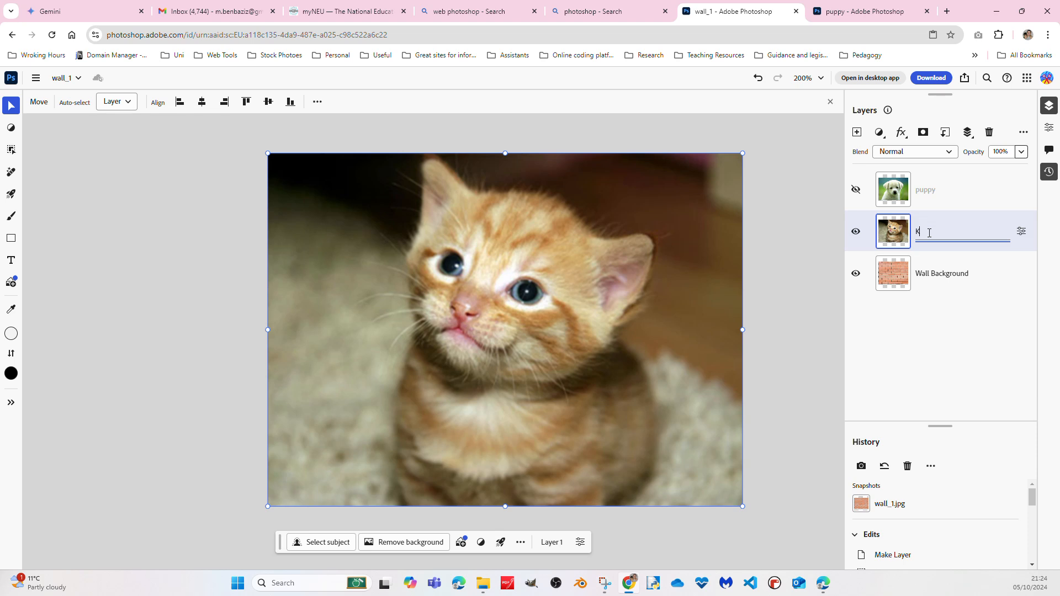
pyautogui.press('Escape')
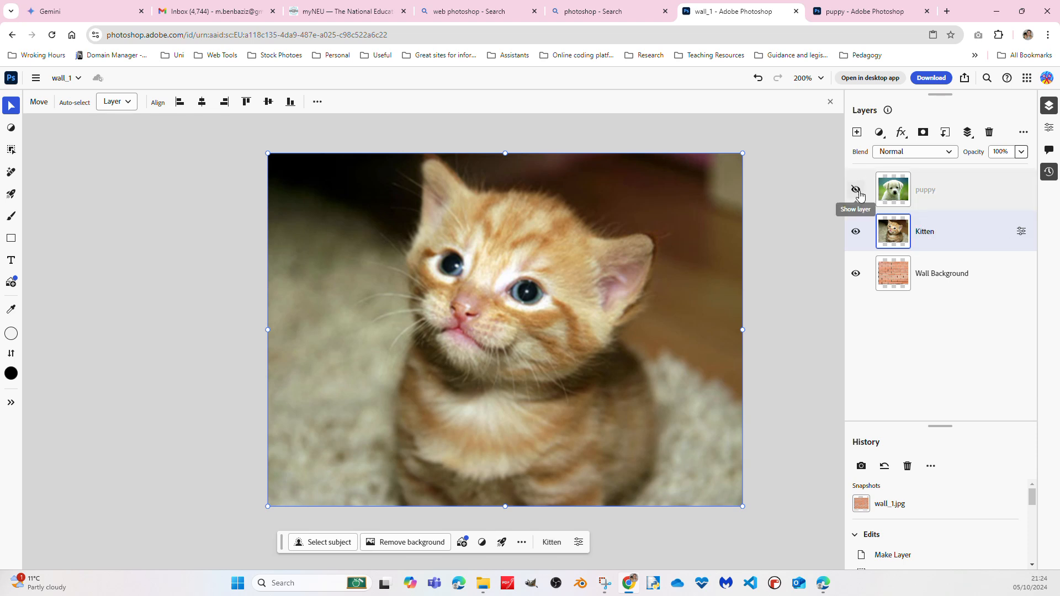
# Show the puppy layer and rename it as Puppy with a capital P
pyautogui.click(856, 190)
pyautogui.doubleClick(925, 191)
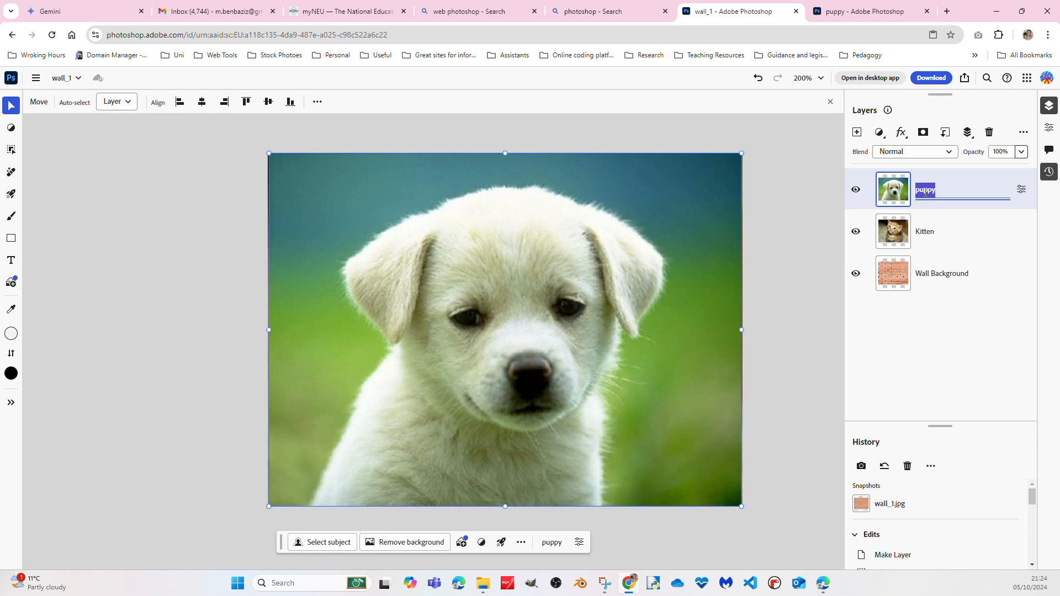
pyautogui.press('Return')
pyautogui.doubleClick(927, 193)
pyautogui.click(926, 196)
pyautogui.press('Return')
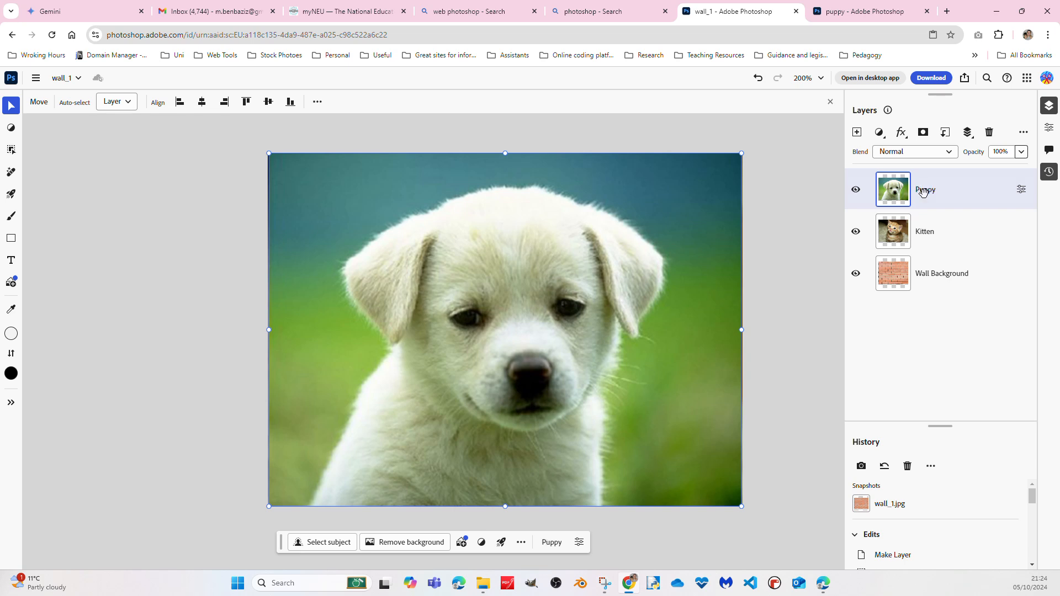
# Hide the Puppy and Kitten layers, show Puppy again and move it below Kitten in the layer order
pyautogui.click(856, 193)
pyautogui.click(855, 231)
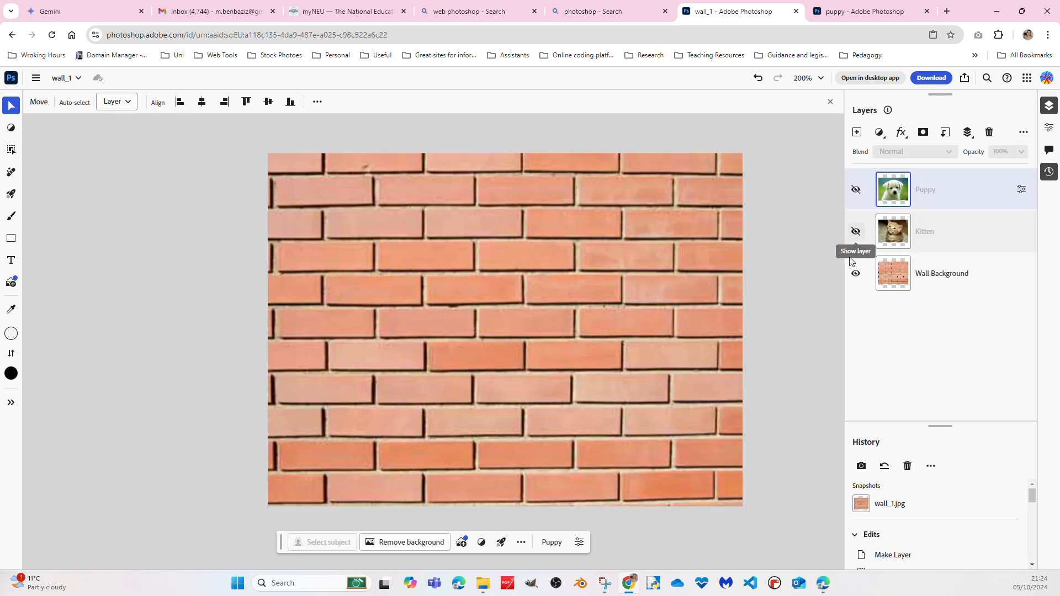
pyautogui.click(857, 189)
pyautogui.moveTo(950, 193); pyautogui.dragTo(948, 240)
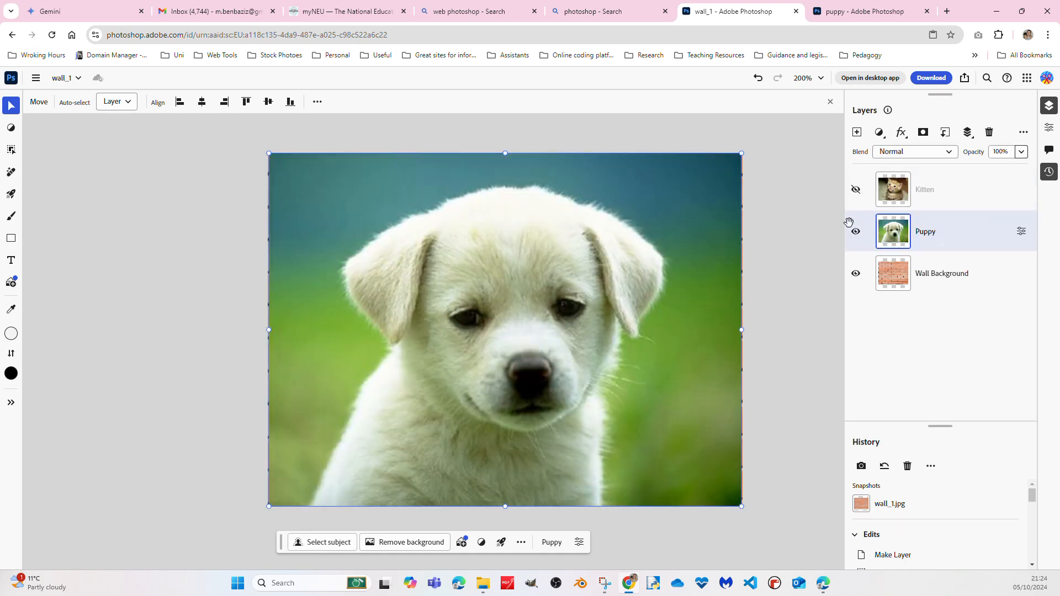
# Toggle the layer visibility until both Kitten and Puppy are shown, and select the Wall Background layer
pyautogui.click(855, 231)
pyautogui.click(855, 189)
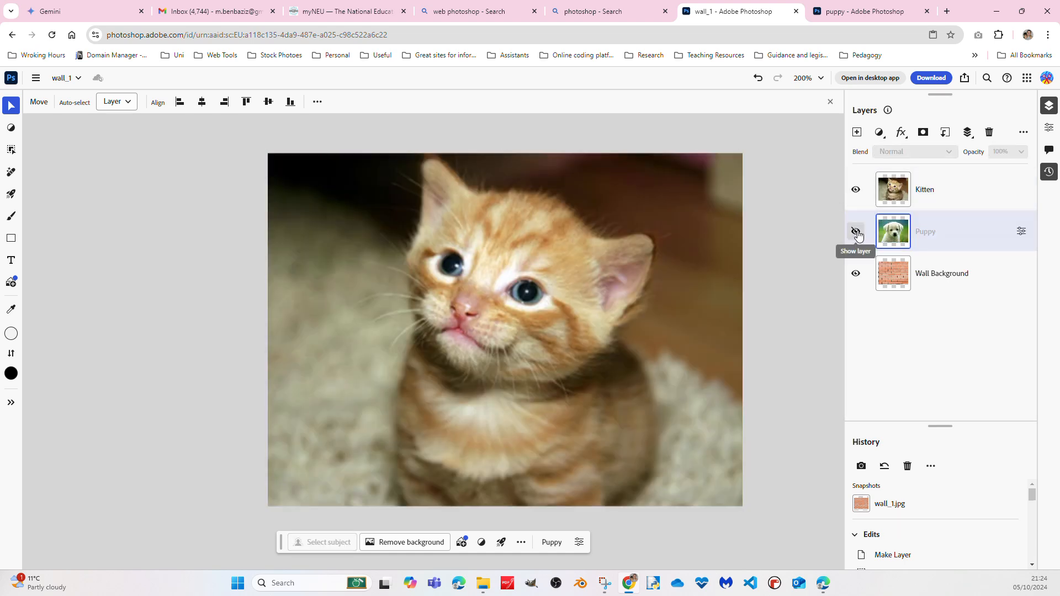
pyautogui.click(856, 231)
pyautogui.moveTo(967, 275)
pyautogui.mouseDown()
pyautogui.moveTo(980, 182)
pyautogui.moveTo(953, 280)
pyautogui.mouseUp()
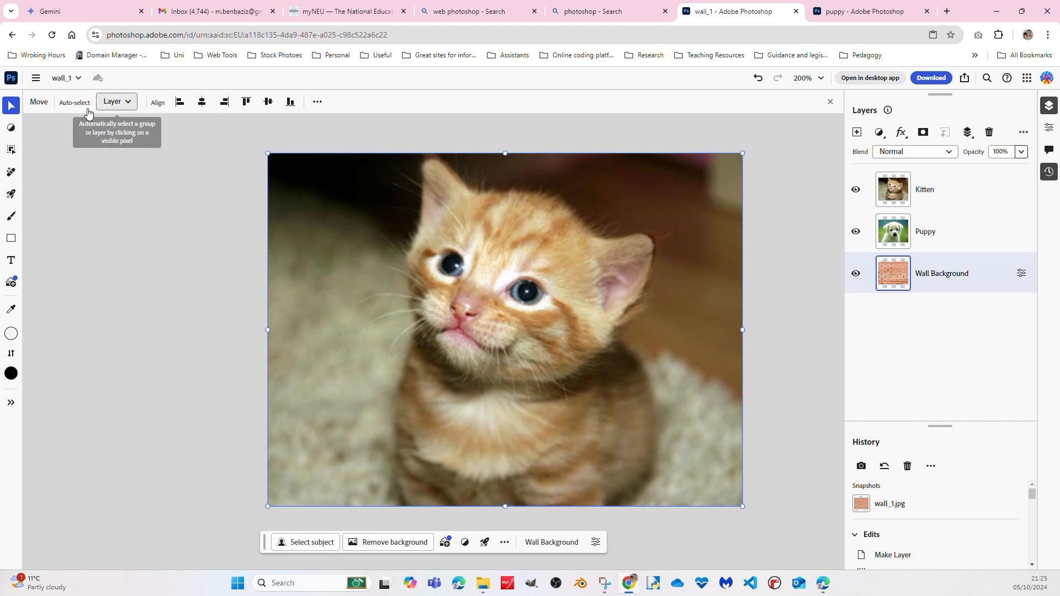
# Select the Kitten layer, browse the edit history and enlarge the history list so more edits fit
pyautogui.click(938, 183)
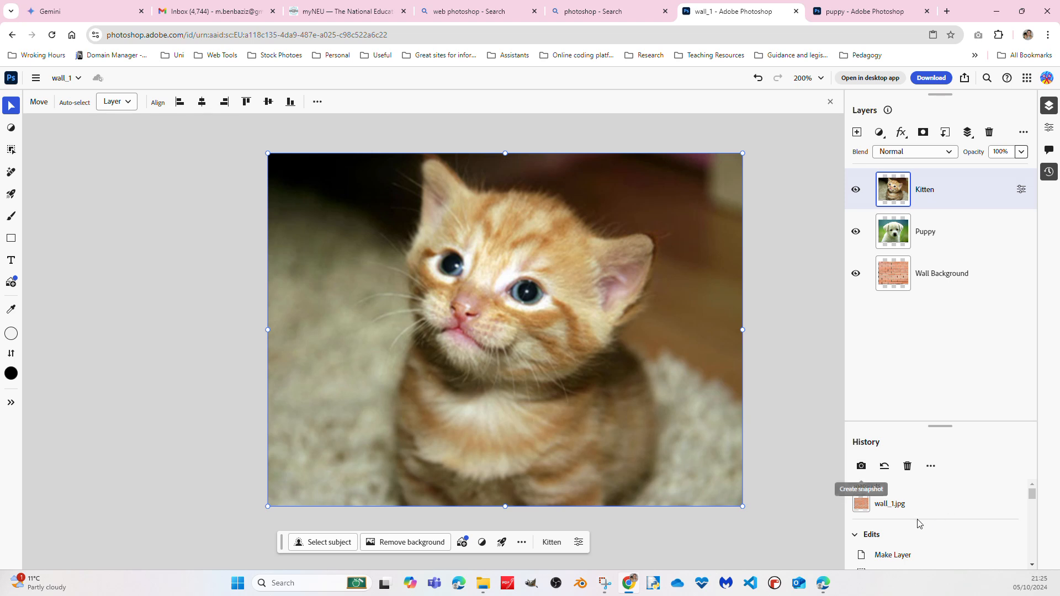
pyautogui.scroll(-5, 885, 529)
pyautogui.scroll(-2, 886, 529)
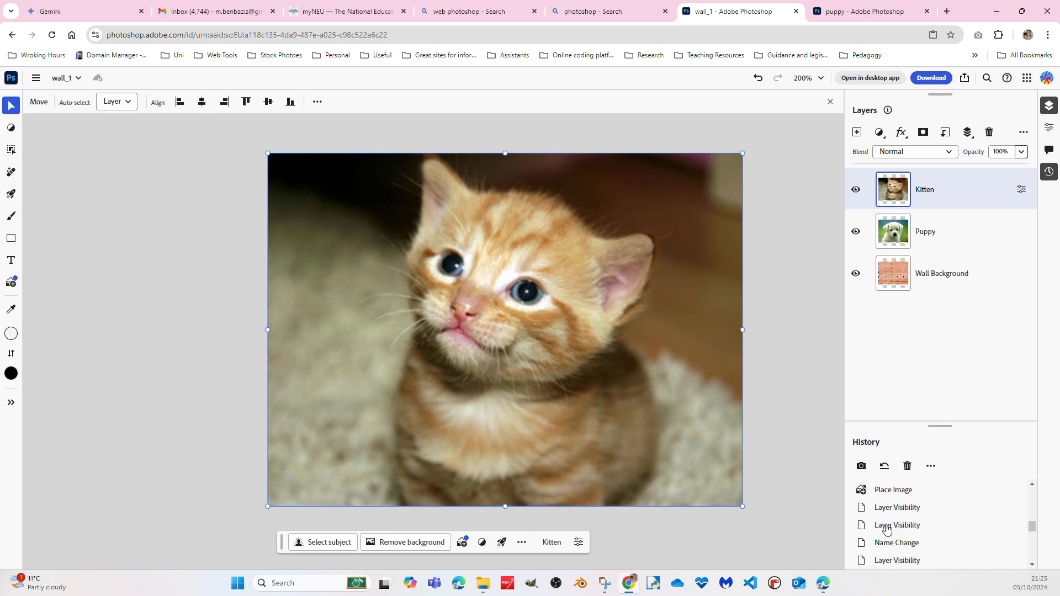
pyautogui.scroll(7, 886, 532)
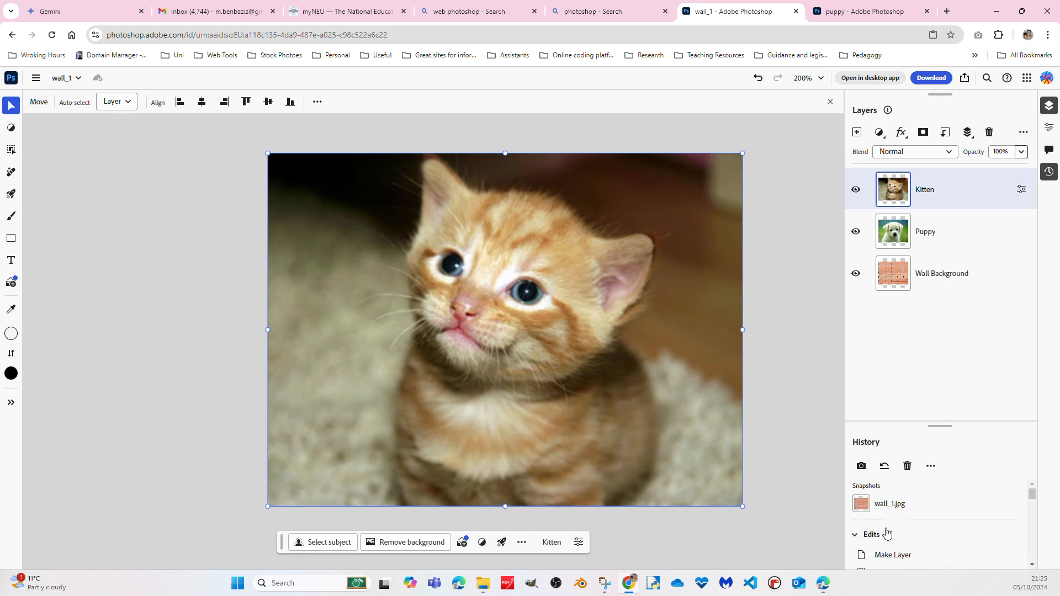
pyautogui.moveTo(943, 426); pyautogui.dragTo(936, 336)
pyautogui.moveTo(939, 422); pyautogui.dragTo(945, 312)
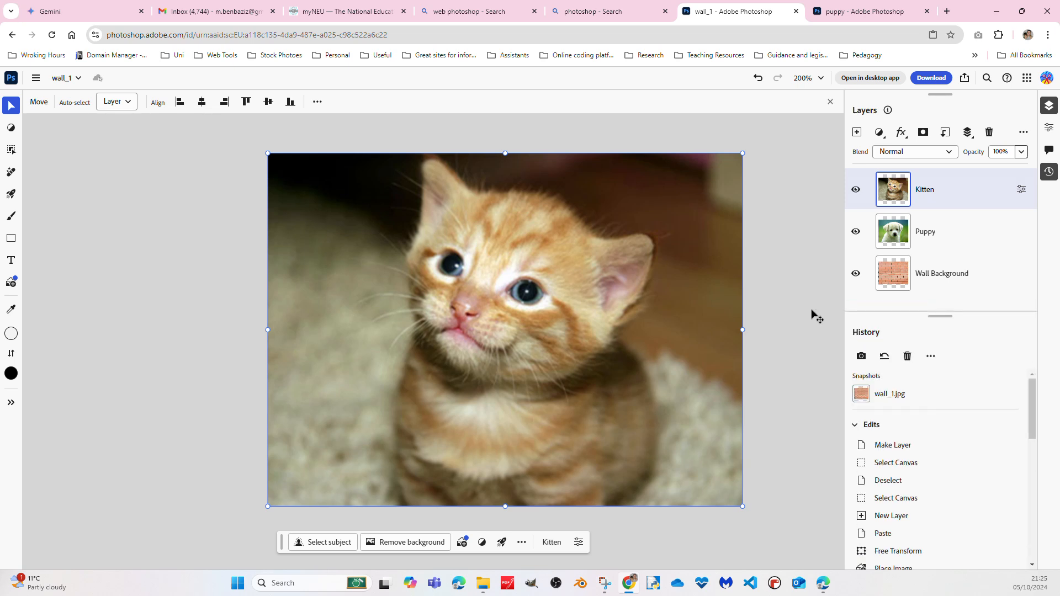